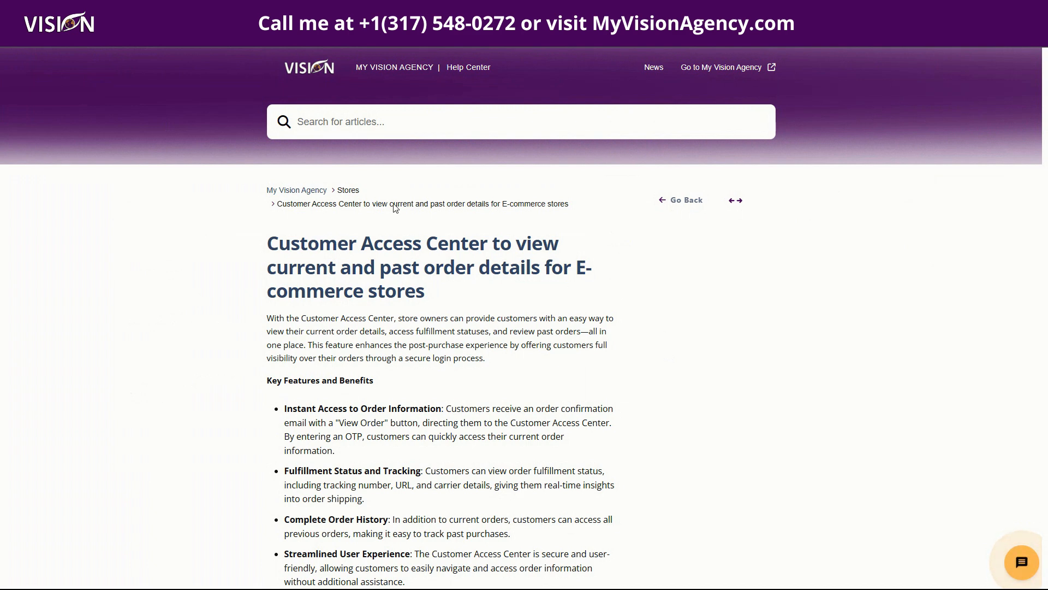
- Read through the help article on the Customer Access Center, covering its benefits, order confirmation email setup and customer login
scroll(674, 352, down, 1)
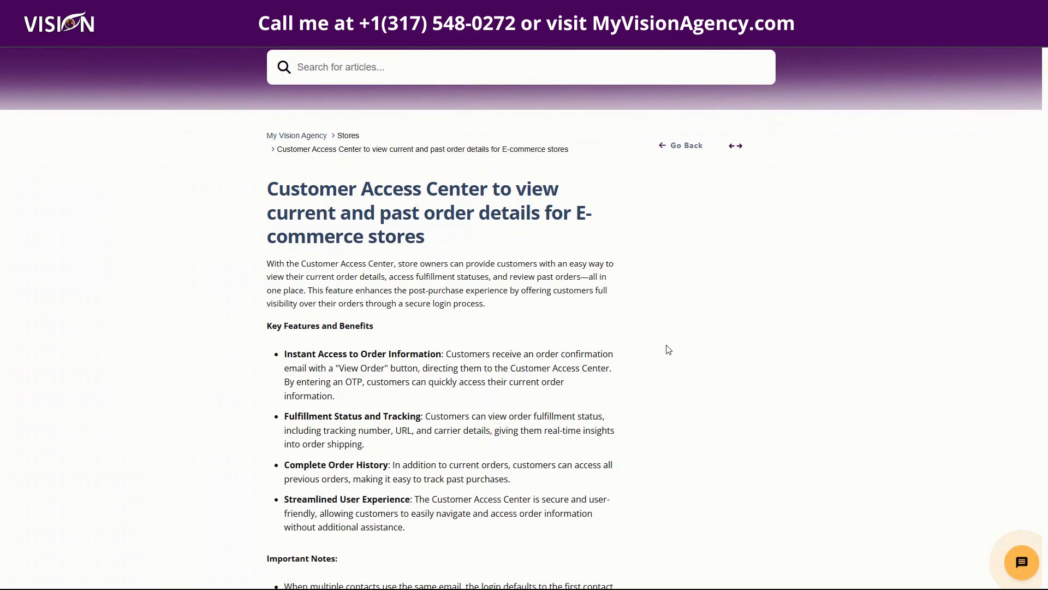
scroll(666, 350, down, 2)
scroll(662, 335, down, 4)
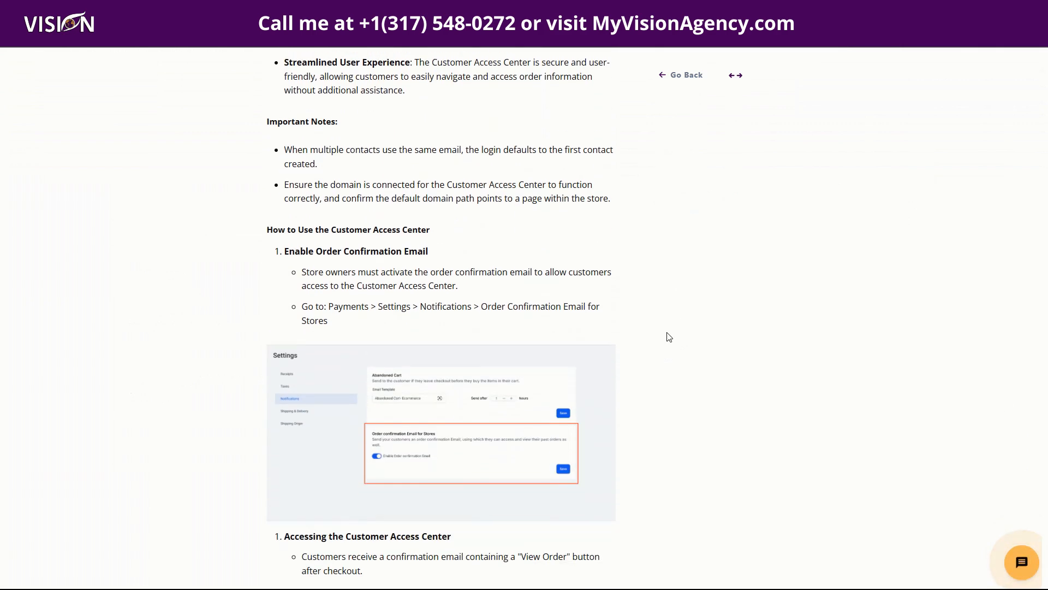
scroll(673, 335, down, 5)
scroll(712, 348, down, 9)
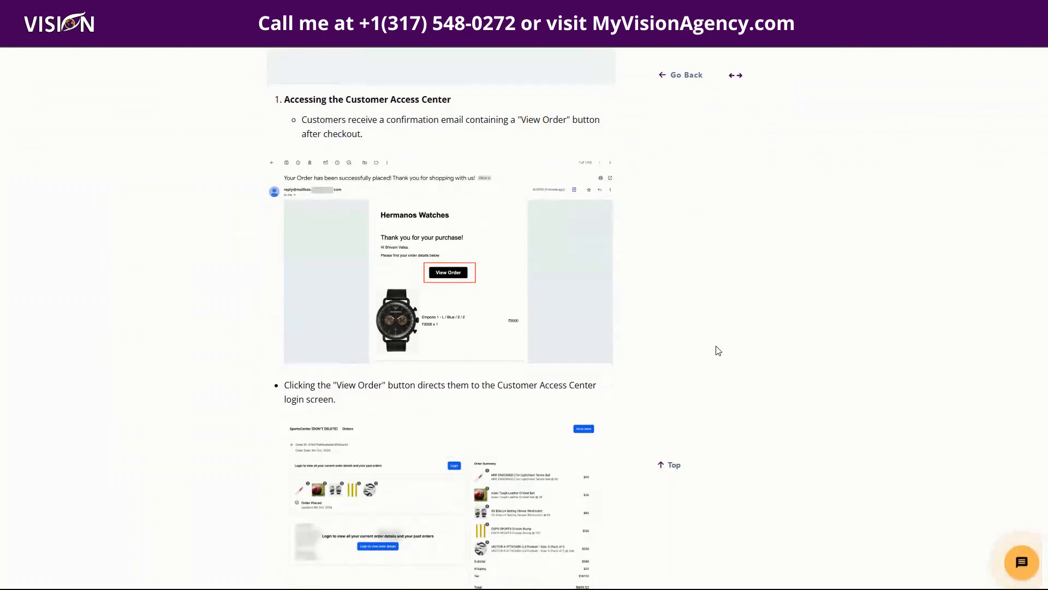
scroll(734, 367, up, 20)
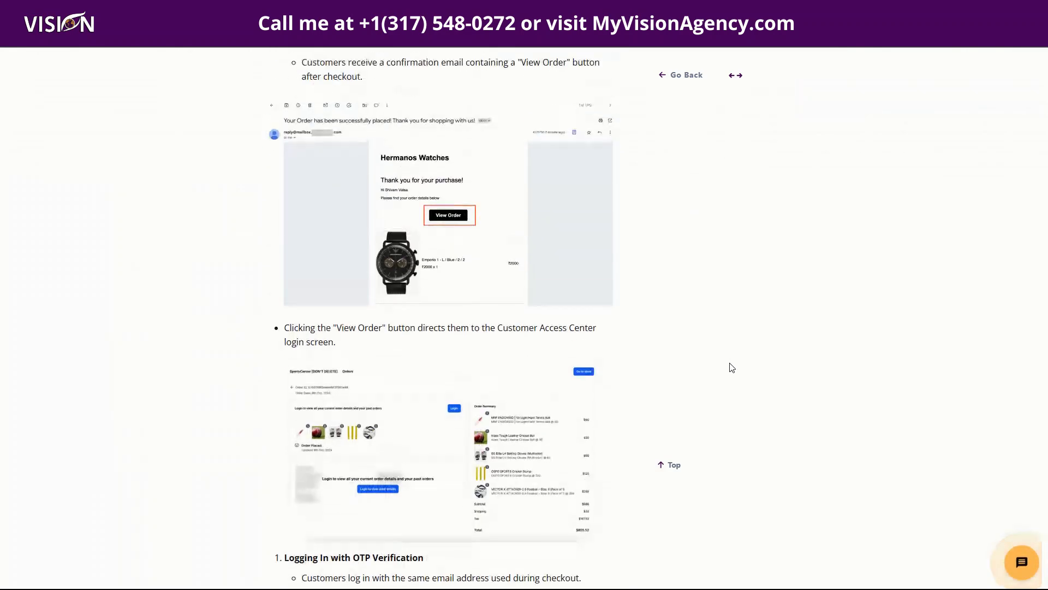
scroll(732, 368, up, 2)
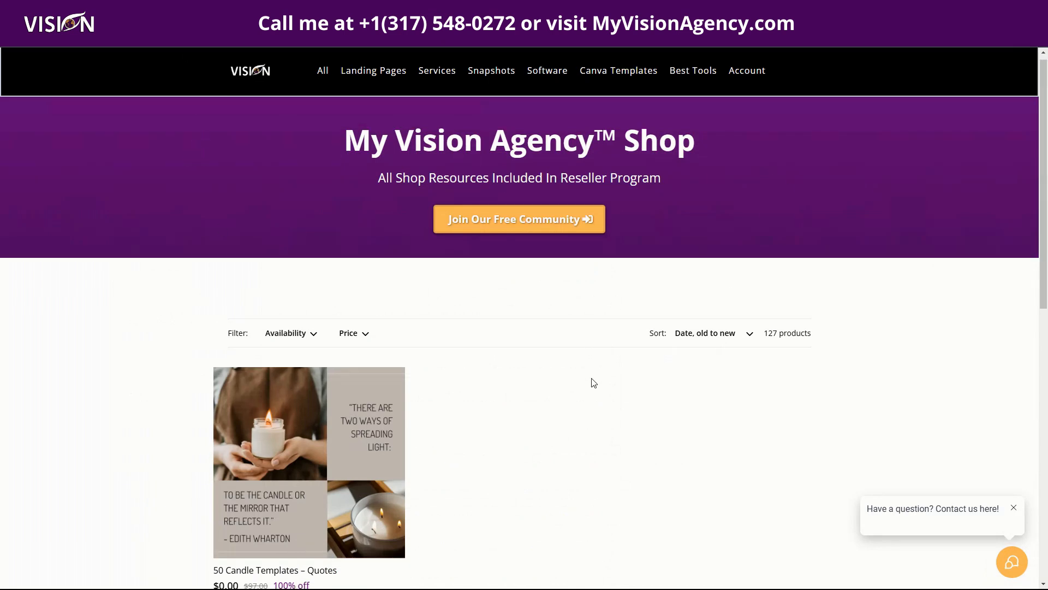
- Switch to the My Vision Agency Shop, open the 50 Candle Templates – Quotes product and start buying it
scroll(579, 371, down, 2)
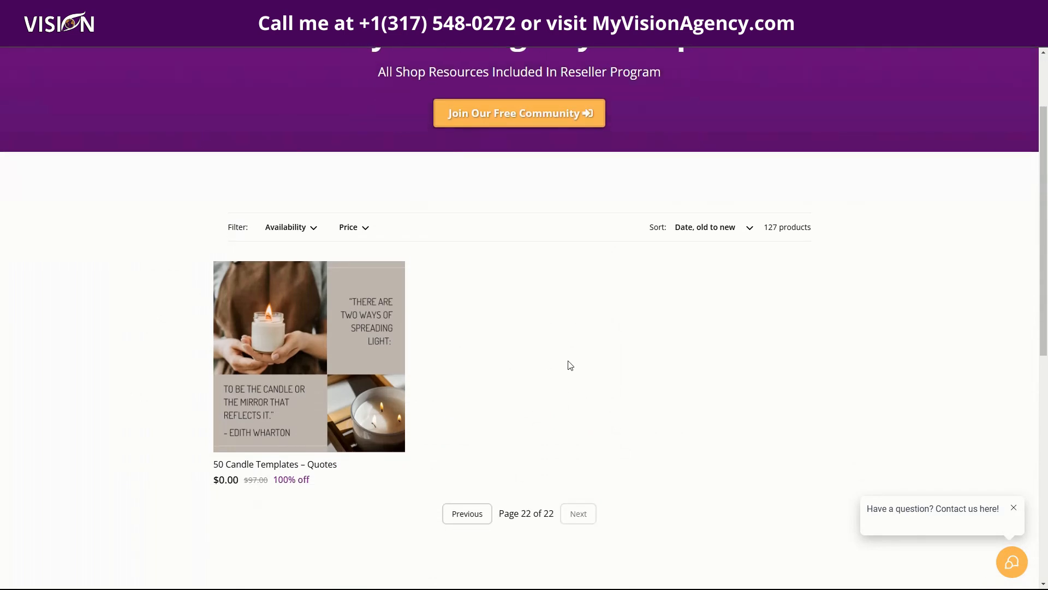
click(333, 377)
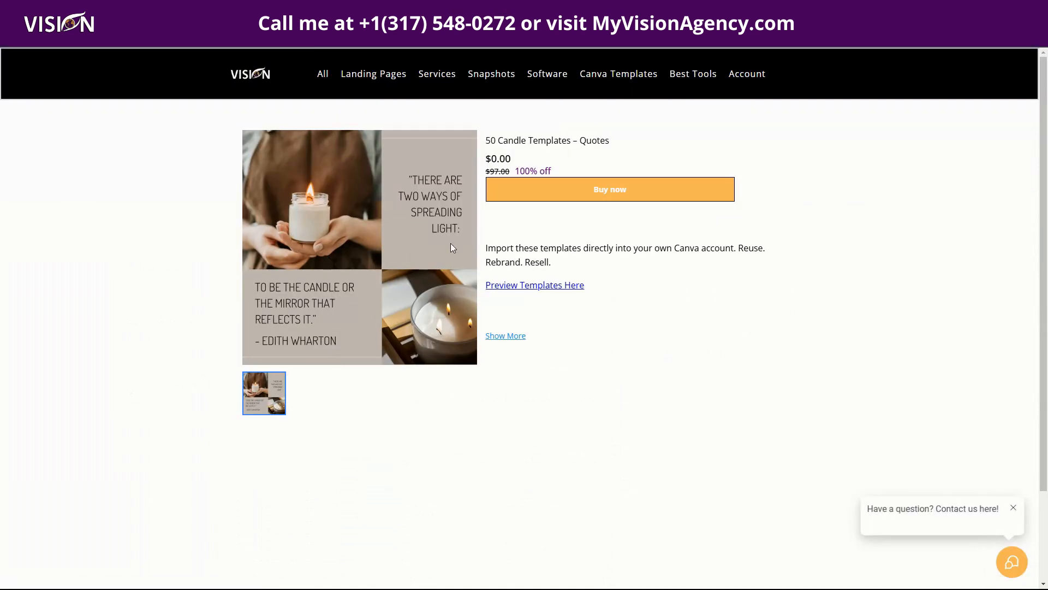
click(598, 200)
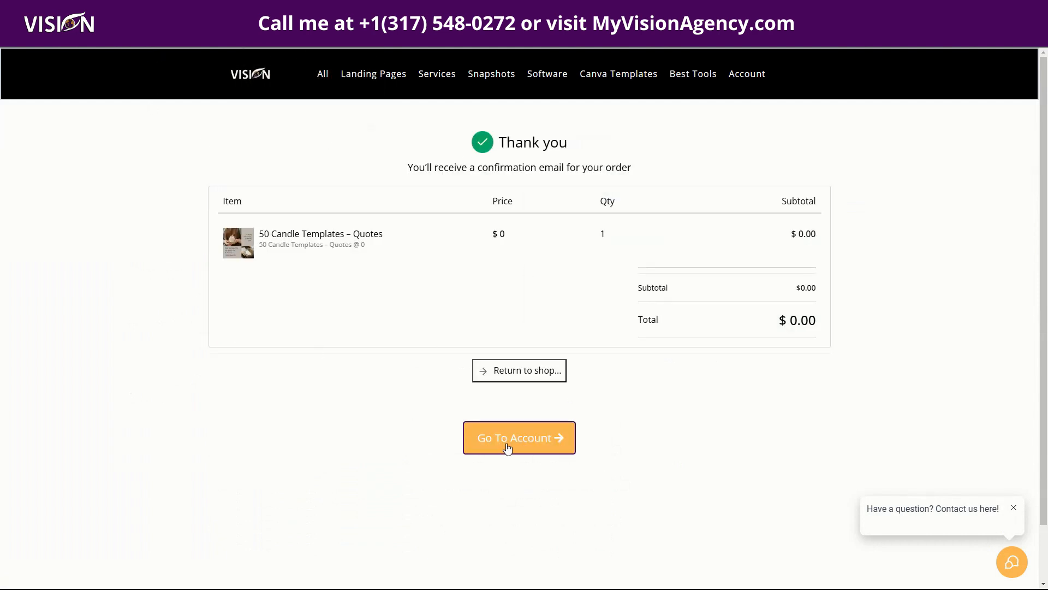
- Go from the order confirmation to the customer account and examine the listed order's details and summary
click(510, 447)
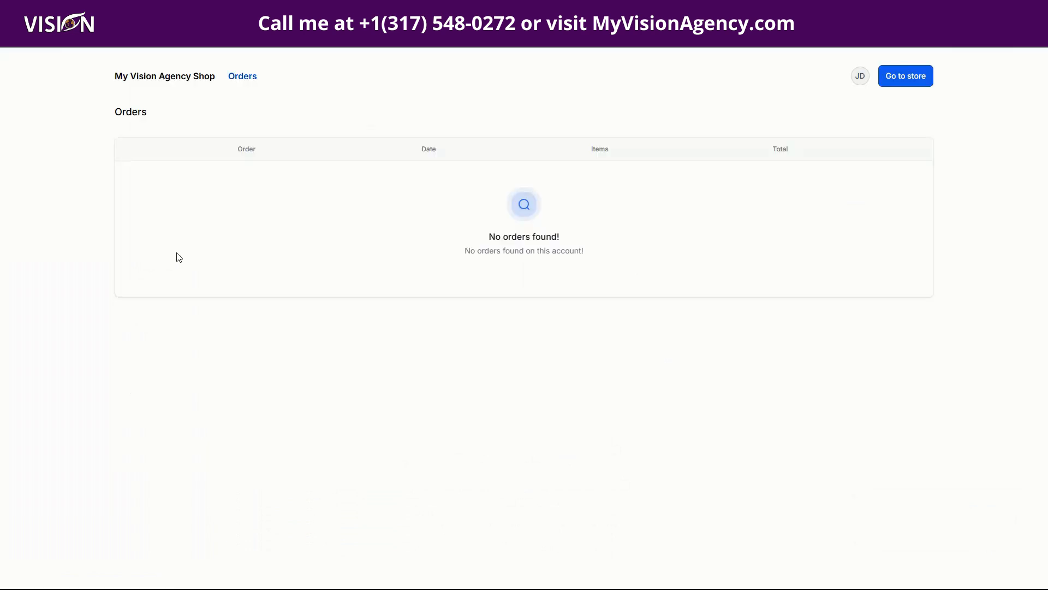
click(262, 184)
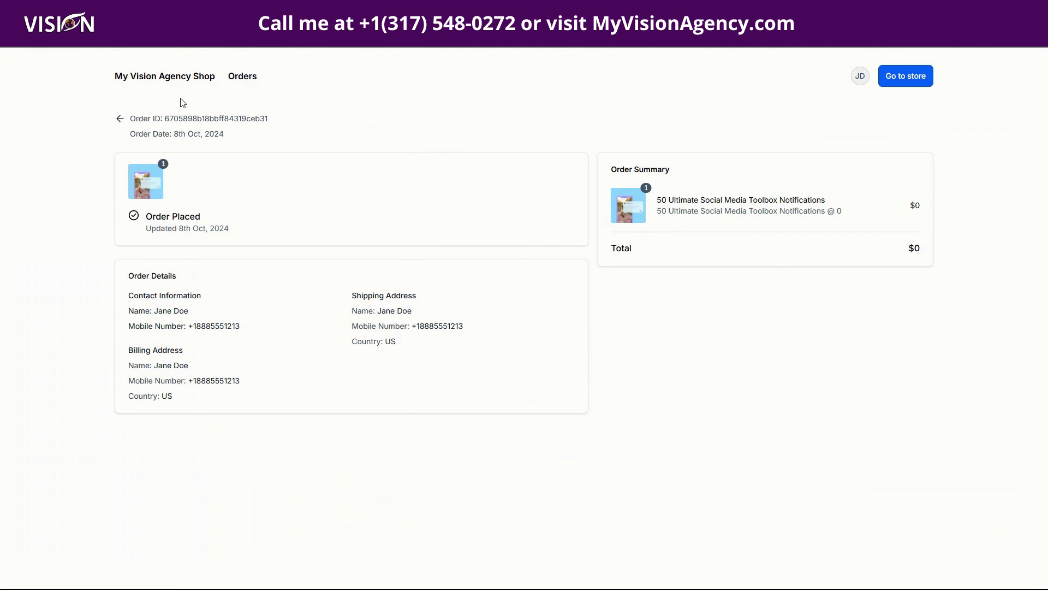
click(120, 121)
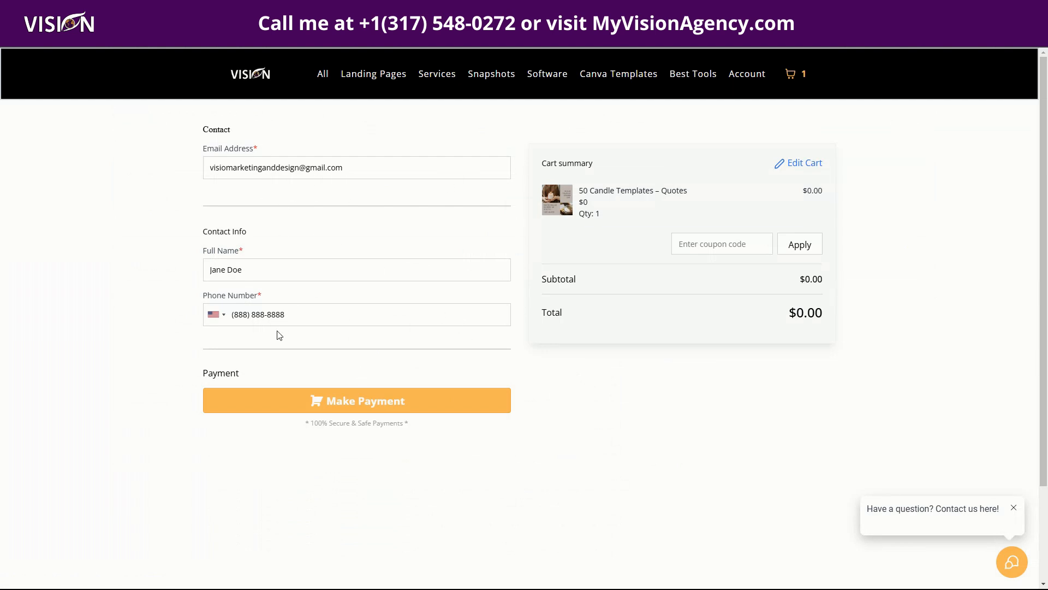
- Submit the checkout for 50 Candle Templates – Quotes and go to the customer account's orders
click(345, 410)
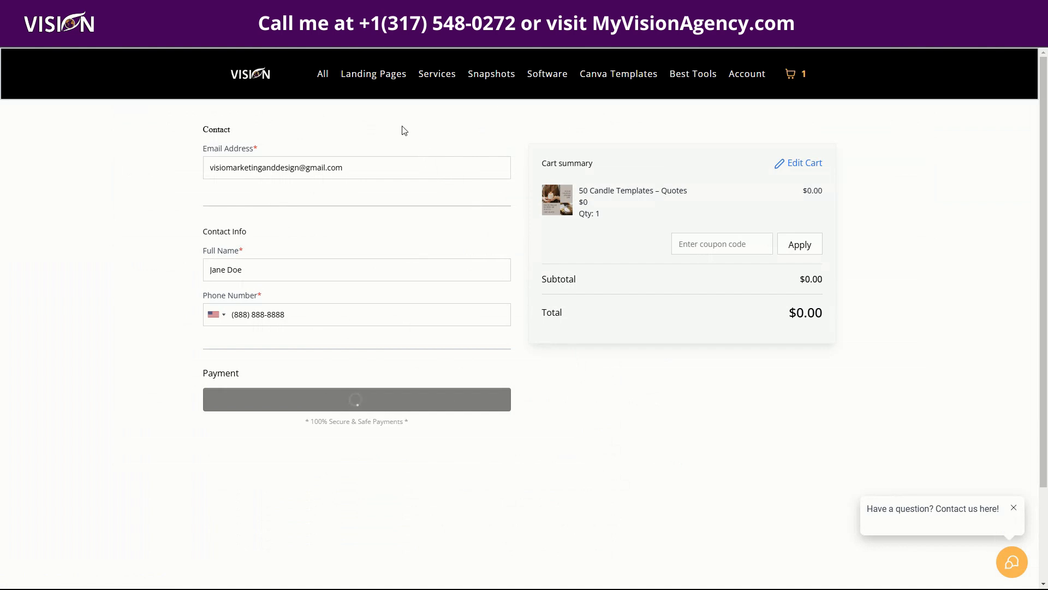
drag(355, 167, 202, 172)
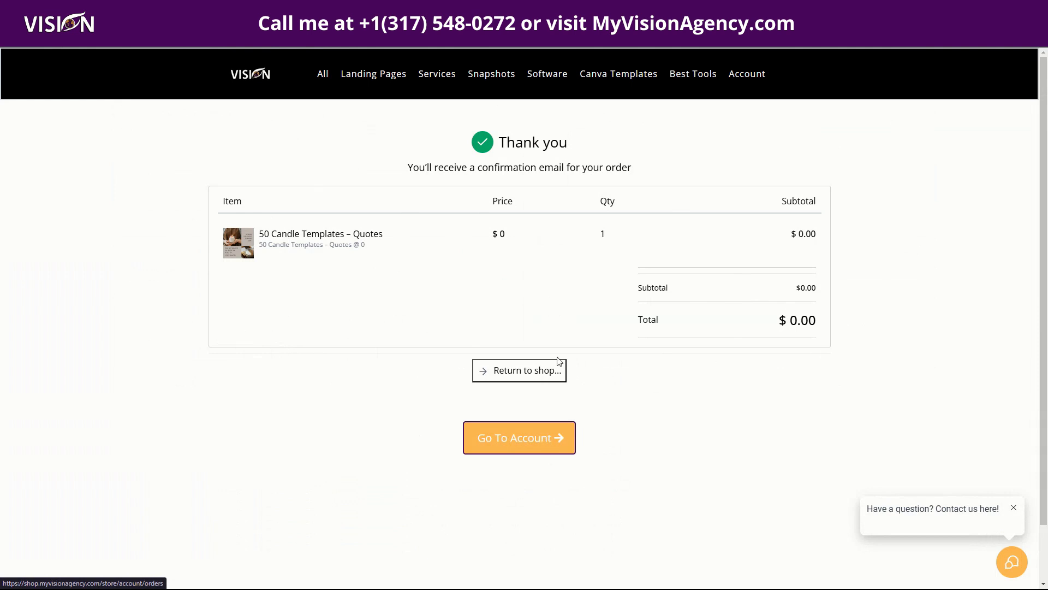
click(553, 443)
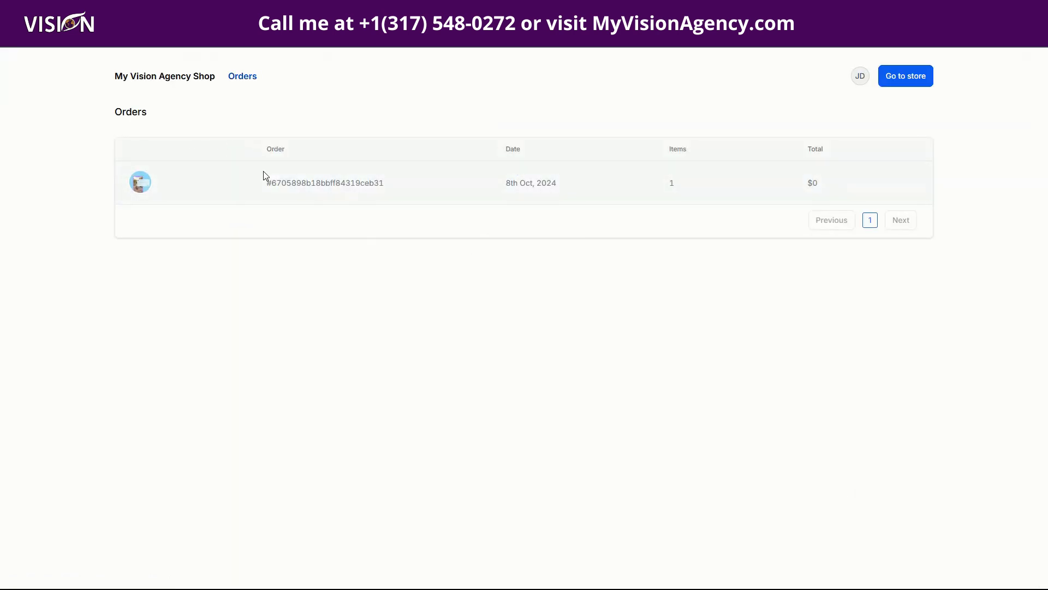
- Review the contact, address and item details of the order in the account's order list, and leave the order page
click(295, 184)
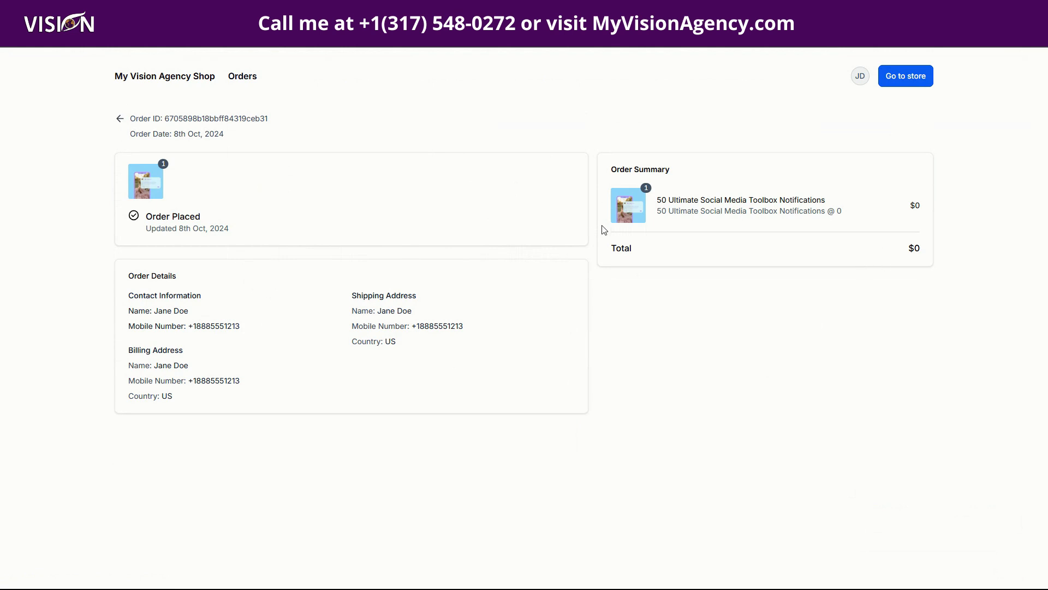
click(119, 118)
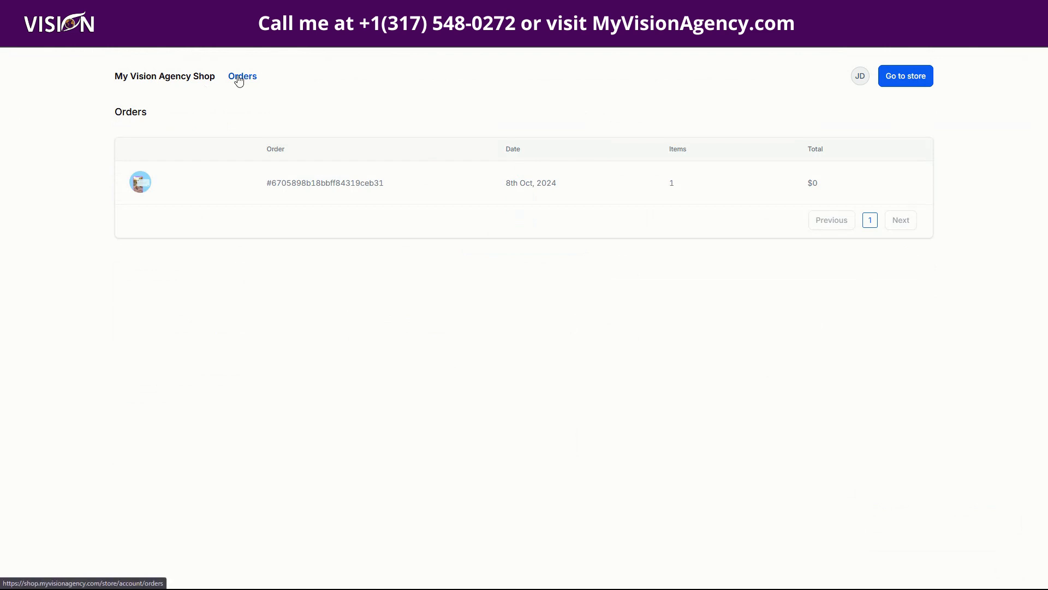
click(167, 76)
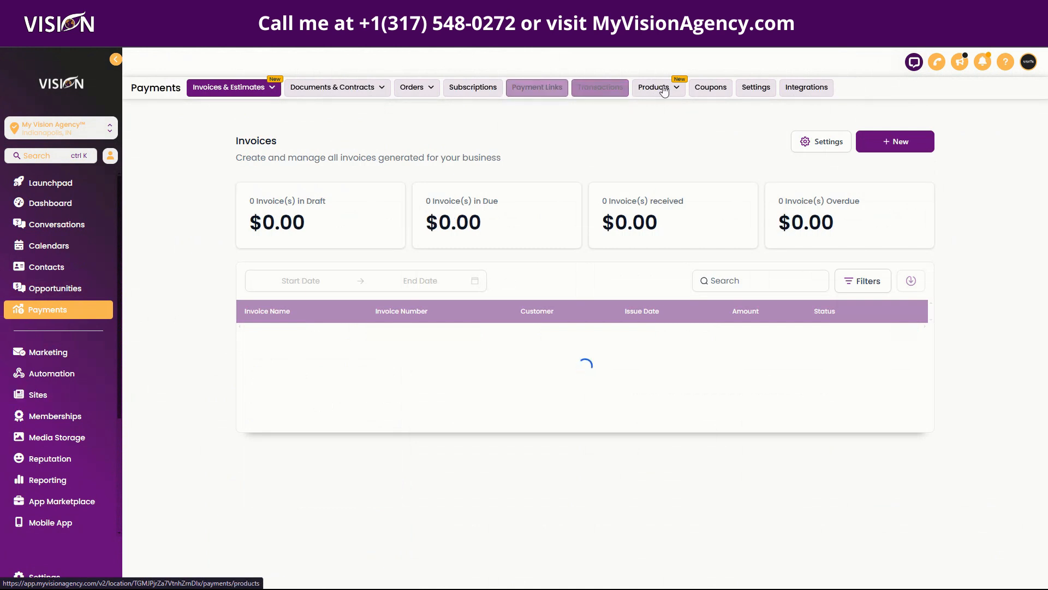
- Switch to the My Vision Agency app's payment products and start a new product titled Test
mouse_move(663, 90)
click(644, 108)
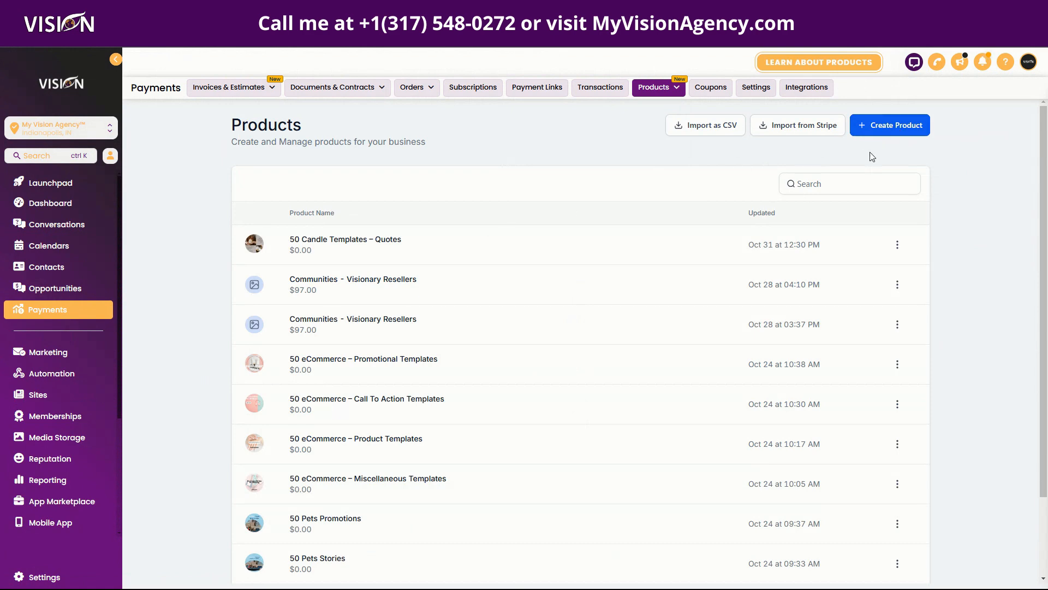
scroll(818, 141, down, 1)
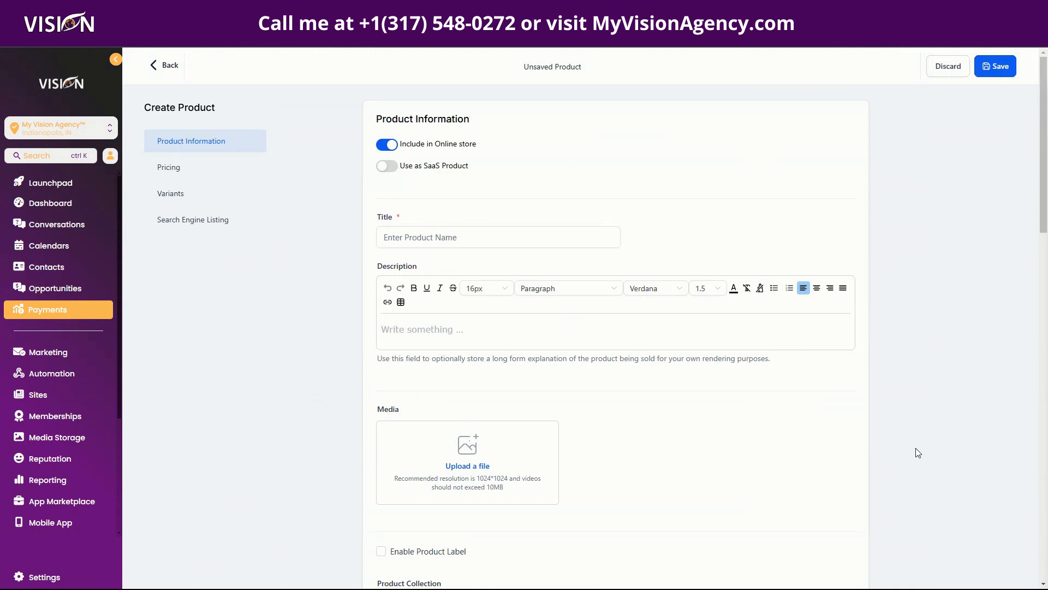
scroll(917, 453, down, 2)
scroll(917, 452, up, 2)
click(451, 238)
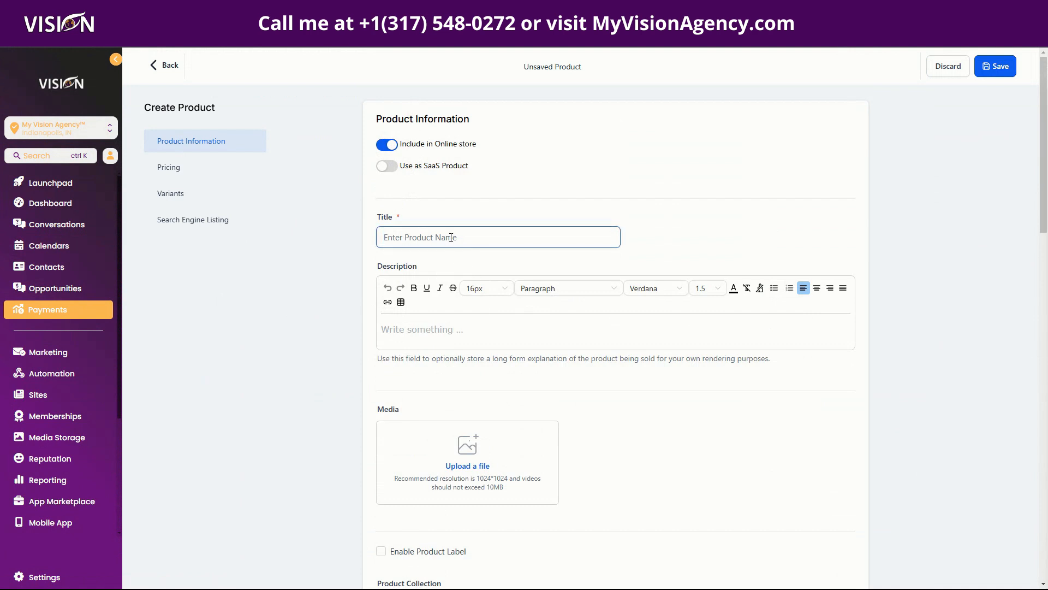
text(Test)
- Assign the Test product to the Canva Templates collection
scroll(435, 338, down, 4)
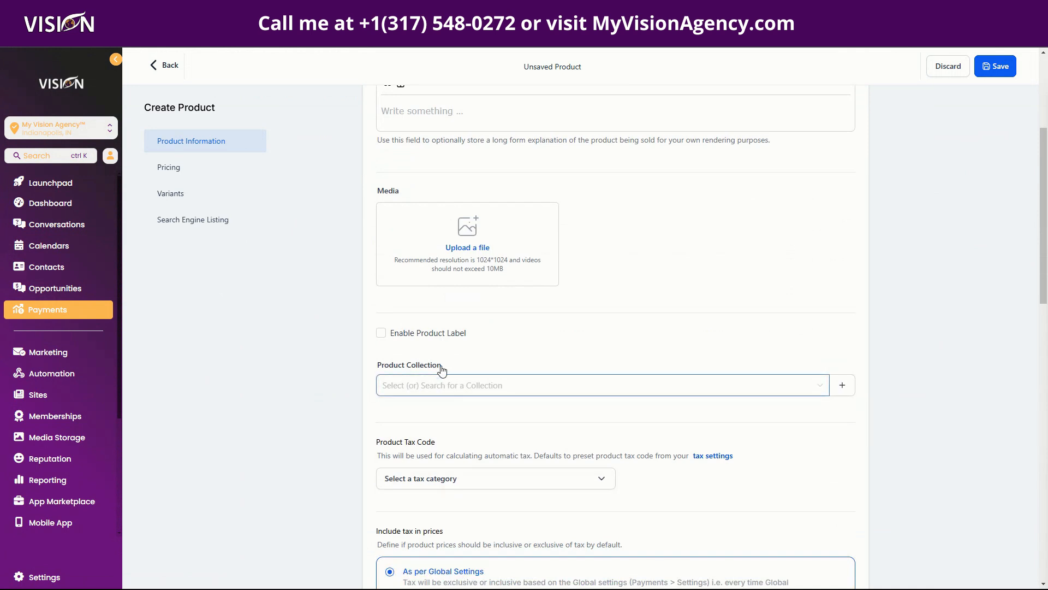
scroll(437, 413, down, 2)
click(432, 276)
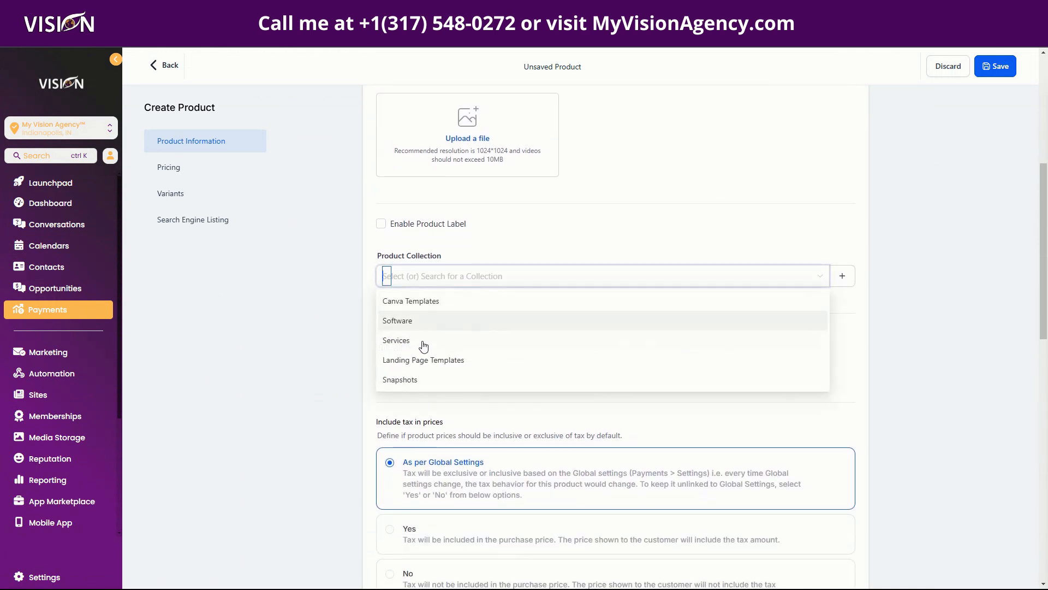
click(420, 302)
click(309, 391)
- Set the Test product's price to a onetime amount of 0 USD with a compare-at price of 97 USD
scroll(440, 275, down, 5)
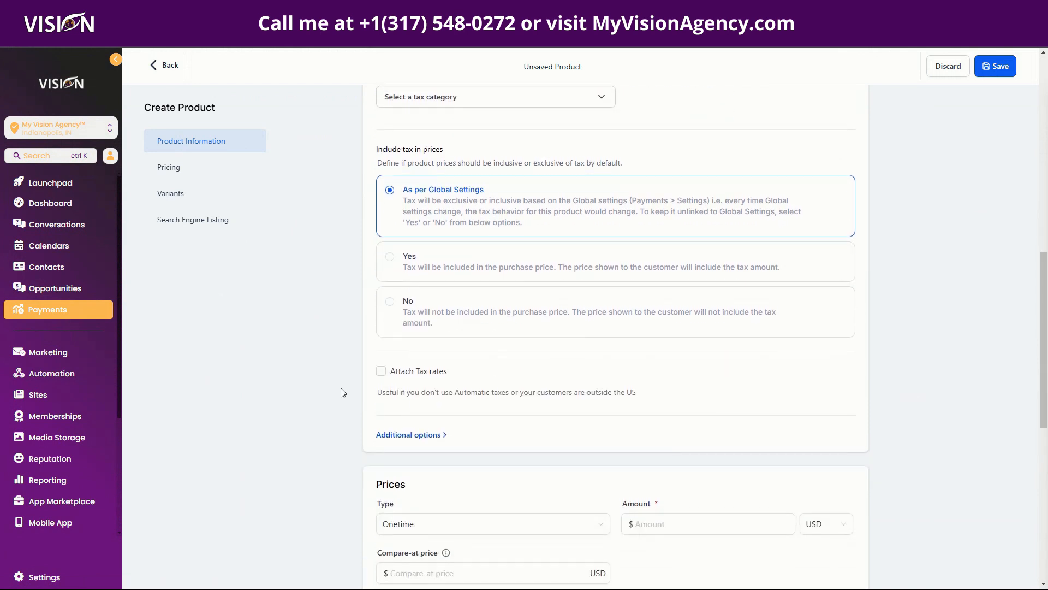
scroll(439, 274, down, 4)
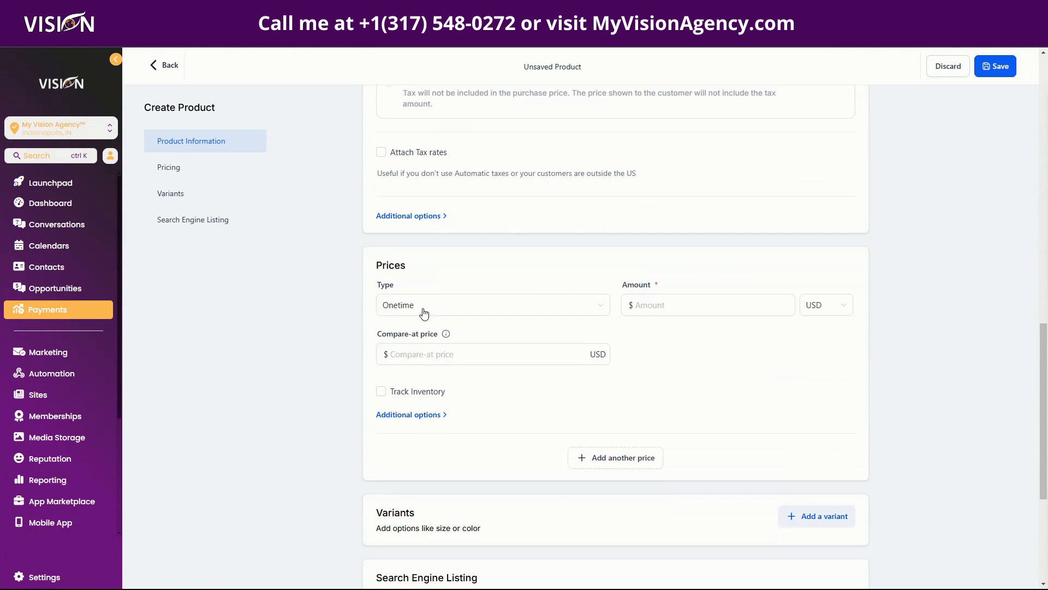
click(423, 308)
click(414, 327)
click(688, 311)
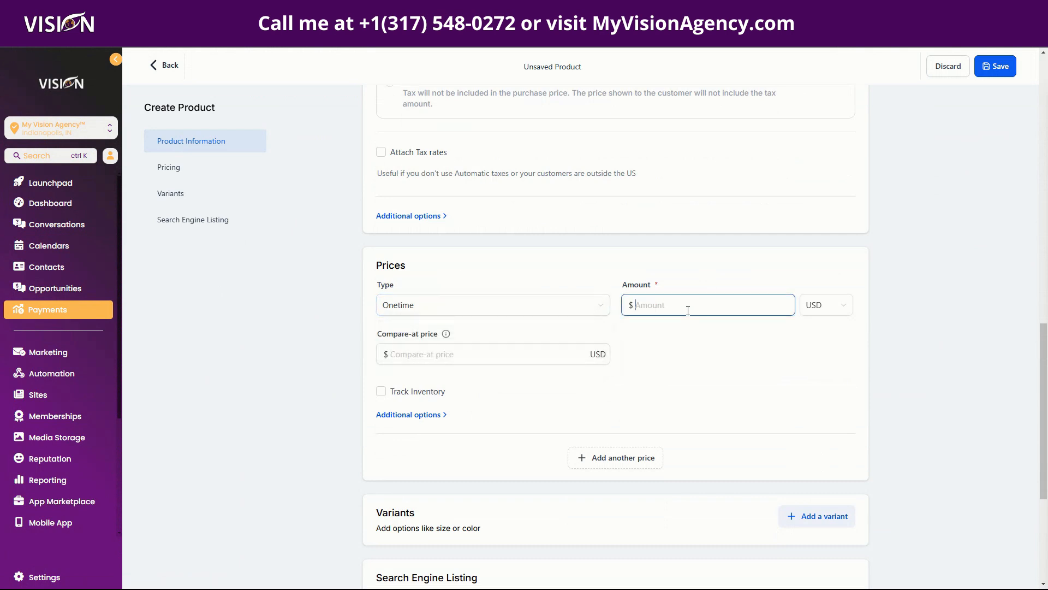
text(0.)
key(BackSpace)
key(BackSpace)
text(0)
click(443, 353)
text(97)
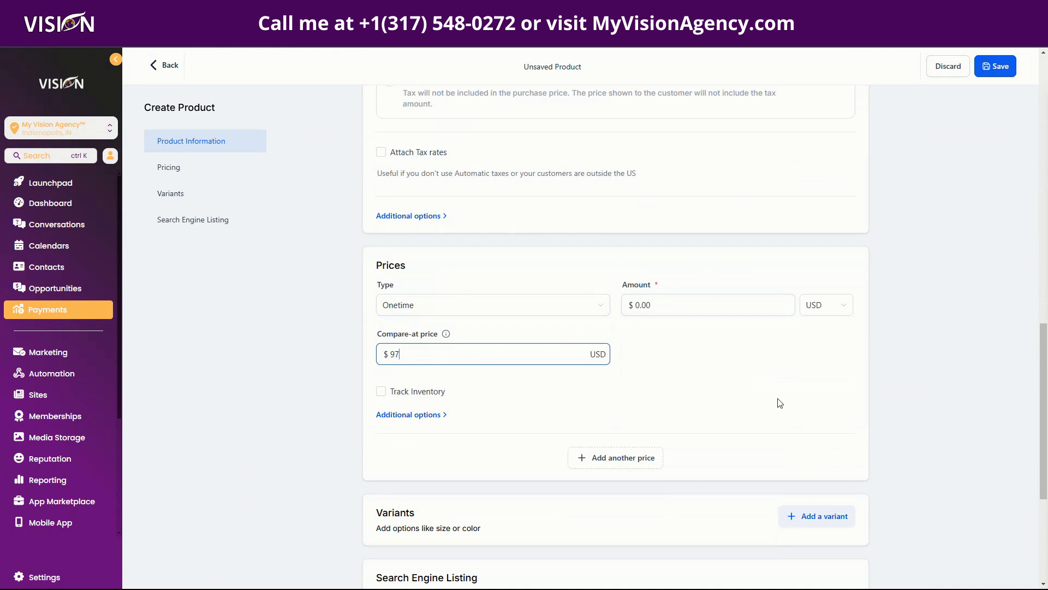
- Save the Test product and set its Test @ 0 price to be delivered as a Digital Product
scroll(939, 399, down, 2)
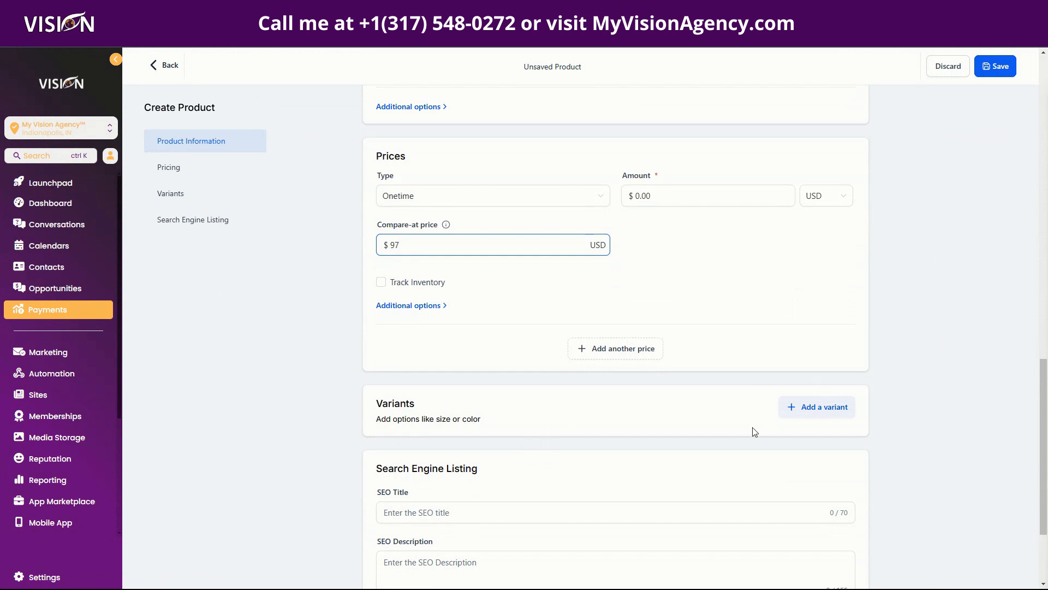
click(1002, 66)
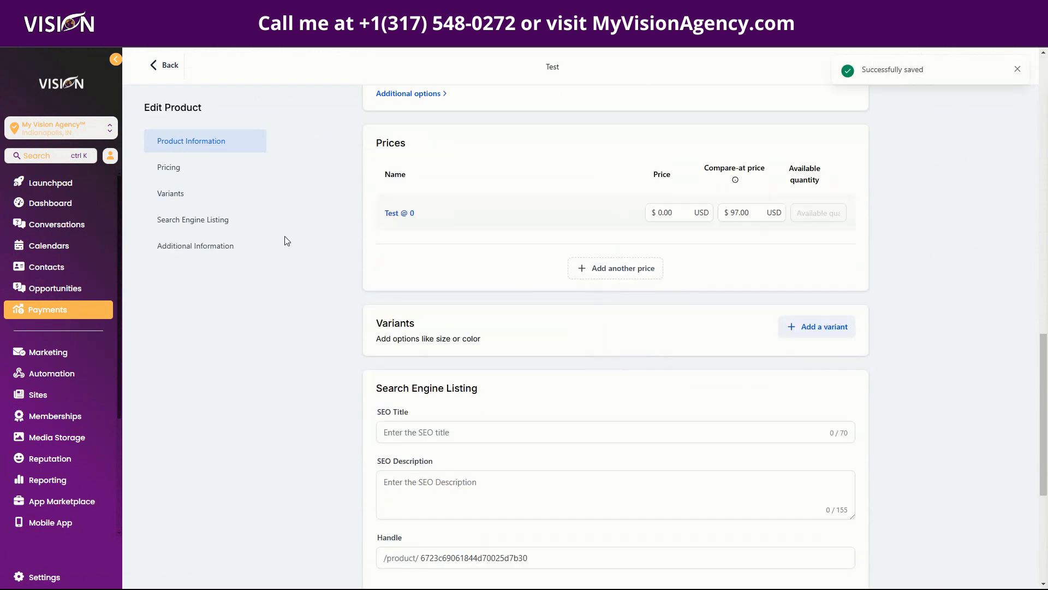
click(392, 214)
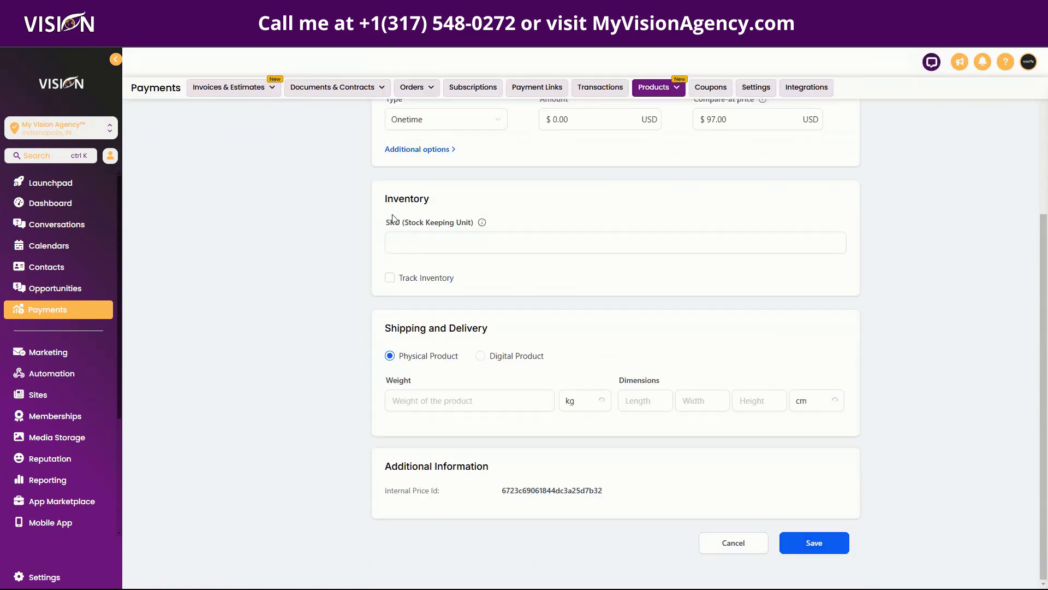
click(479, 349)
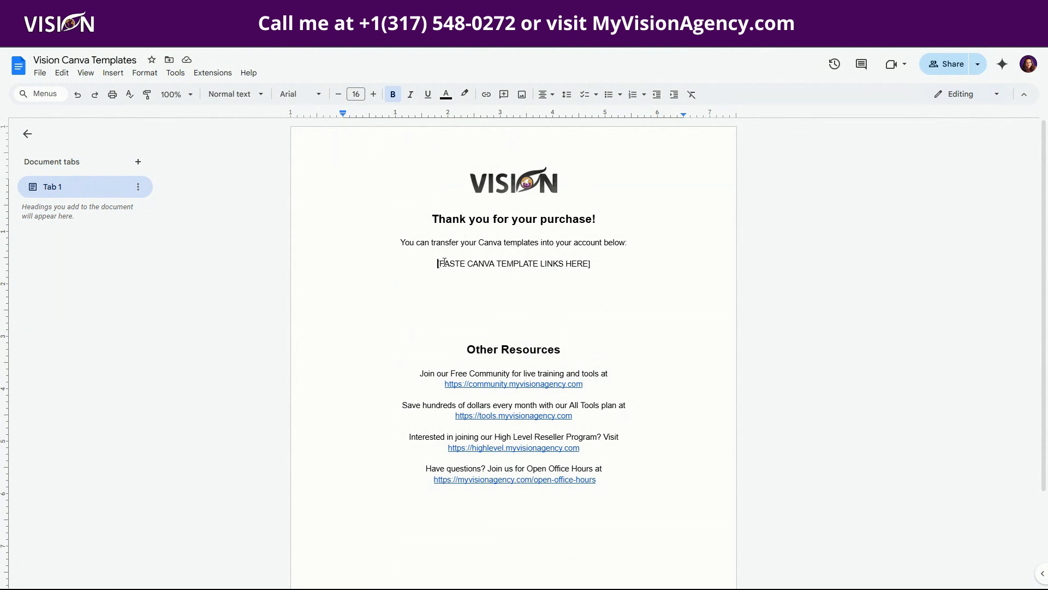
- In Google Docs, examine the Canva link placeholder in the Vision Canva Templates document and the download formats for 50 Candle Templates
drag(444, 262, 643, 257)
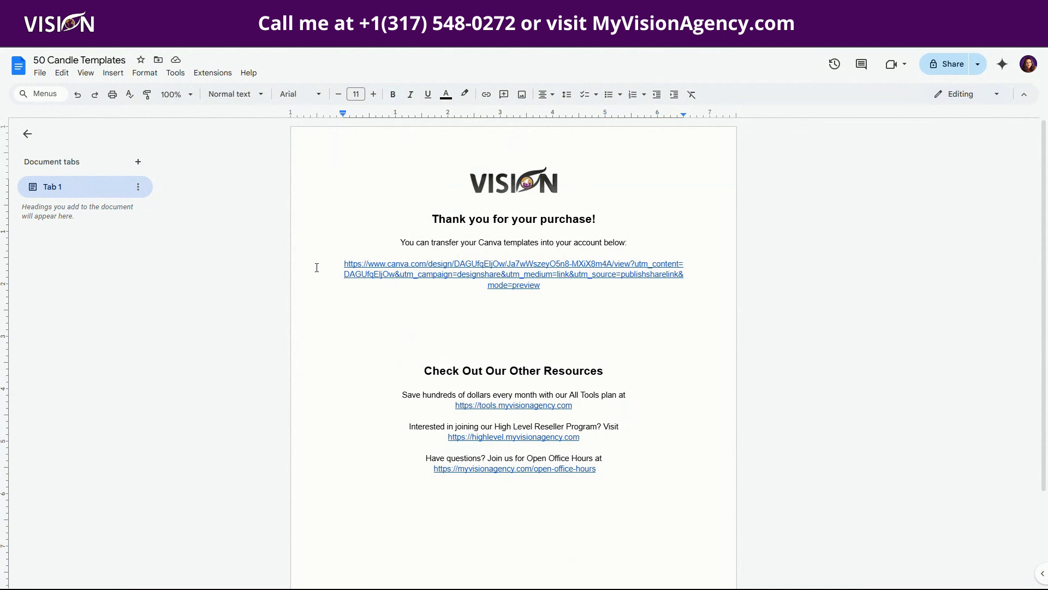
click(40, 73)
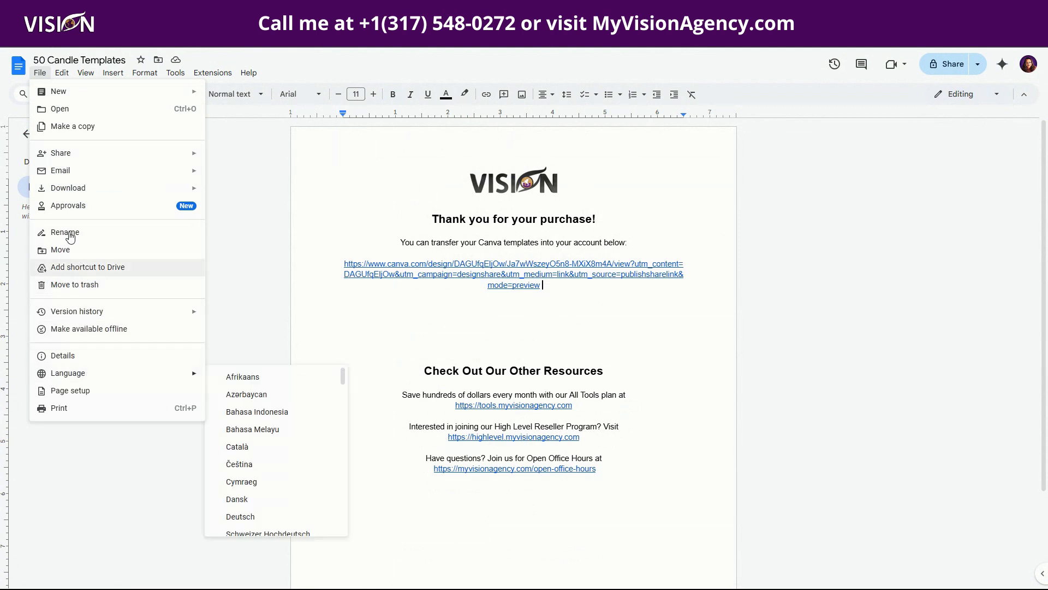
mouse_move(168, 190)
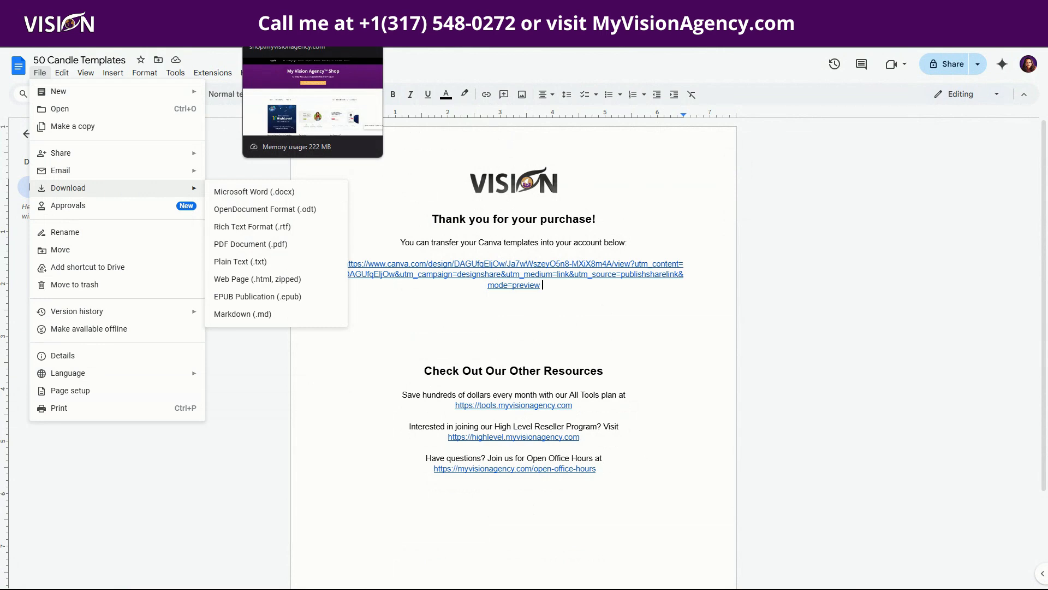
- Switch back to the My Vision Agency Shop customer account and open the listed order
click(388, 8)
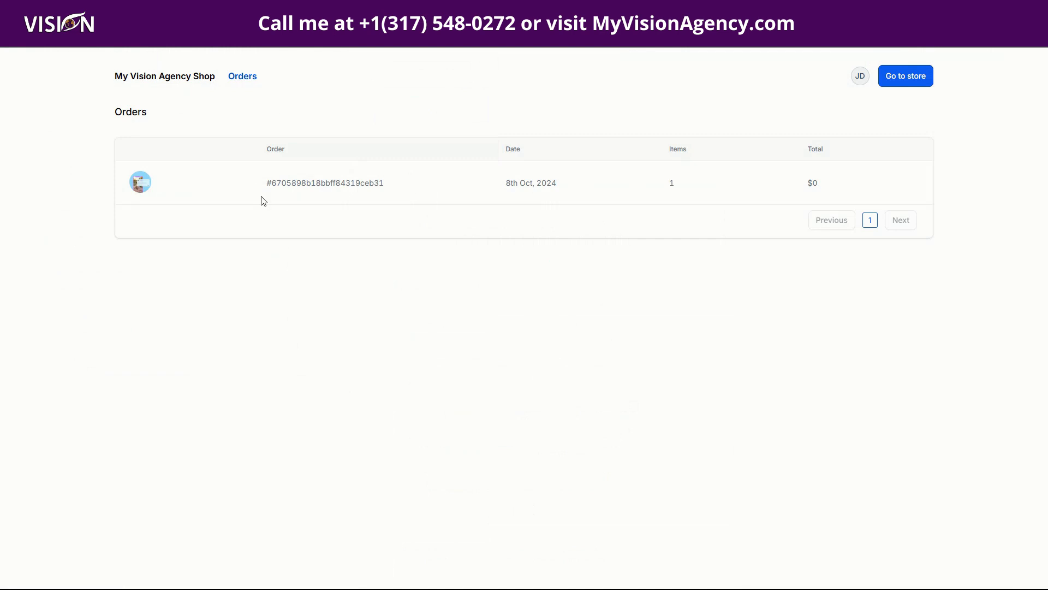
click(309, 189)
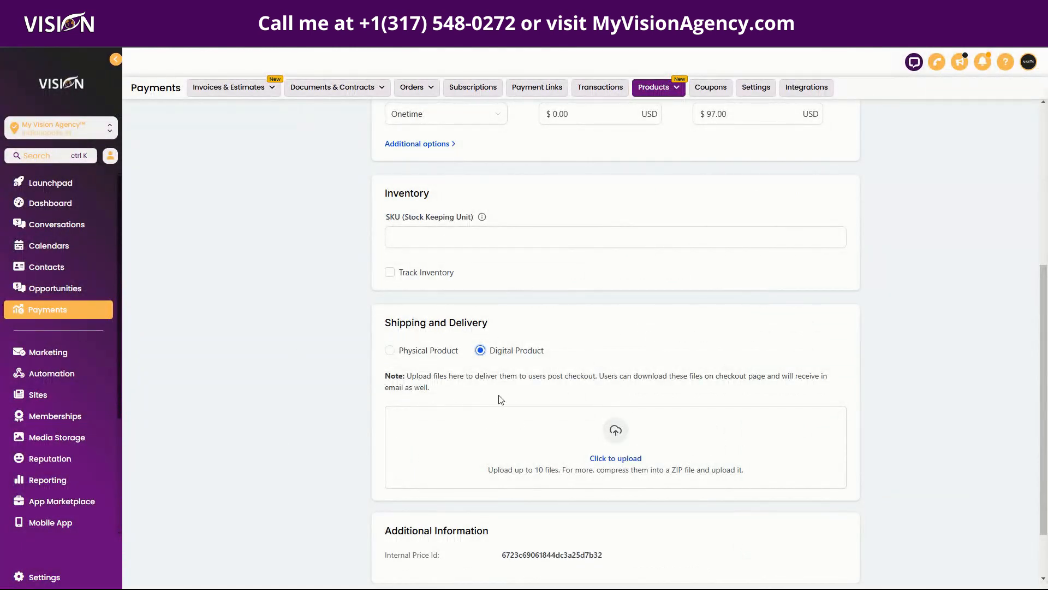
- Open the Payments notification settings and check the order confirmation email option for stores
scroll(735, 459, down, 1)
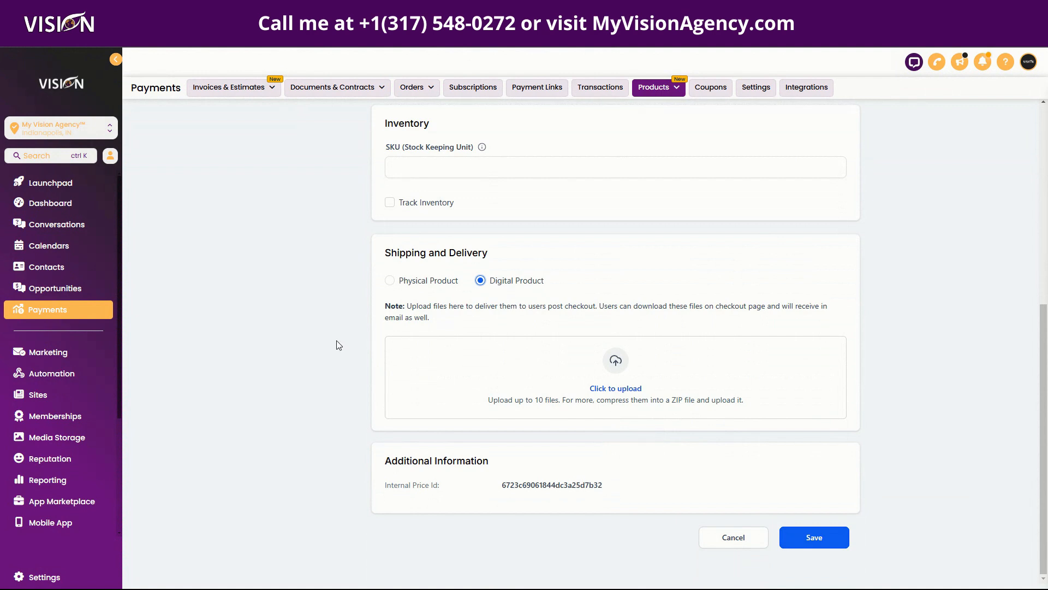
scroll(330, 344, up, 5)
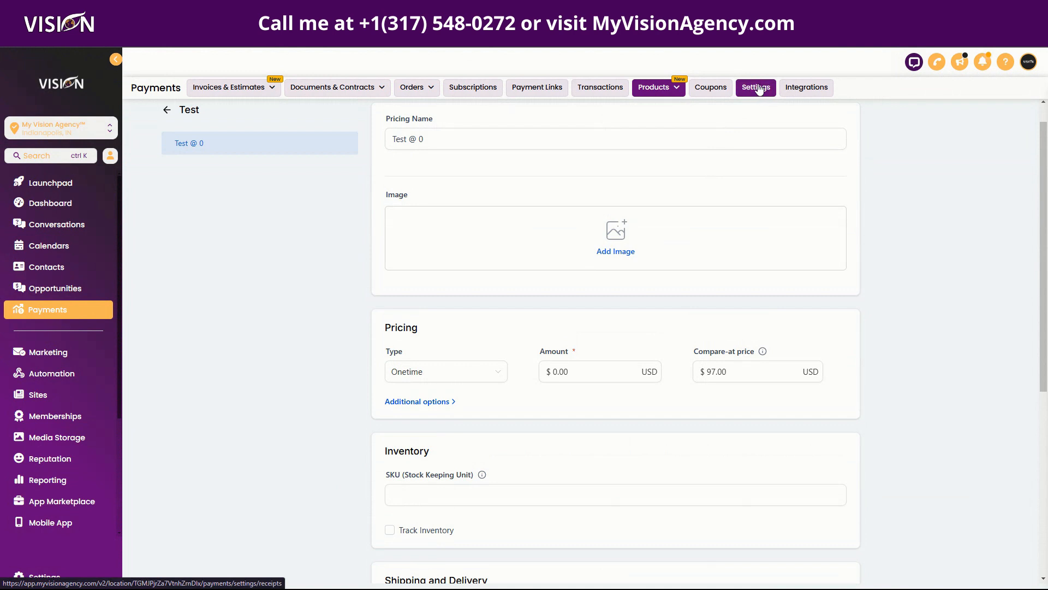
click(758, 88)
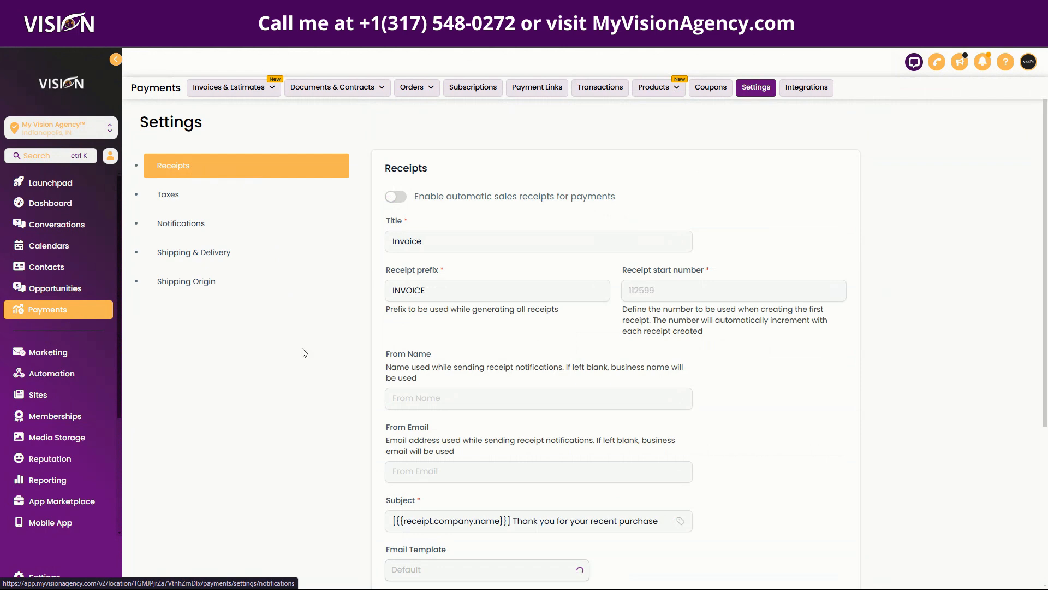
scroll(305, 346, down, 1)
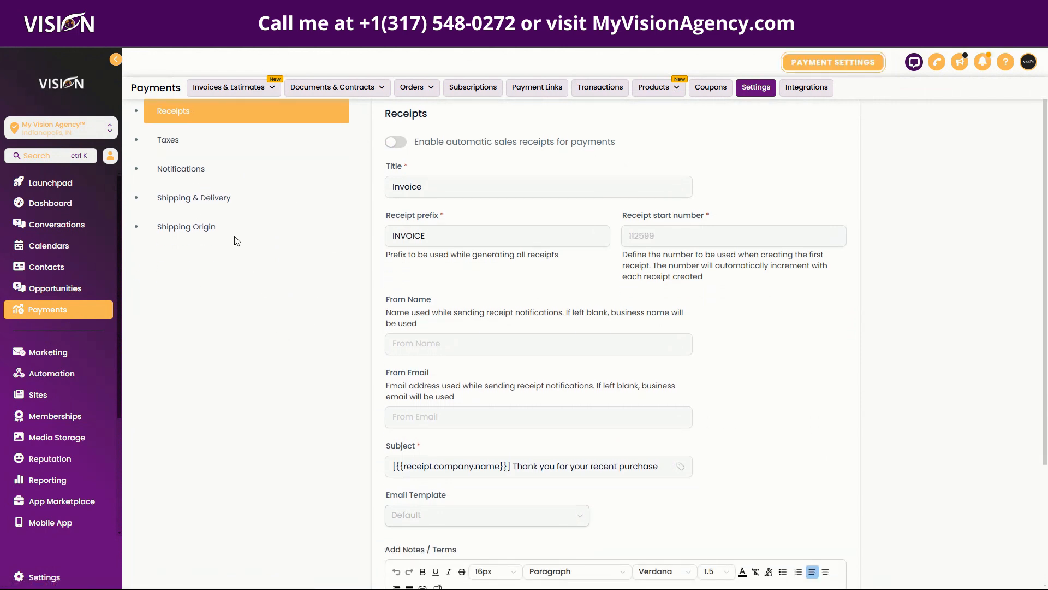
click(180, 170)
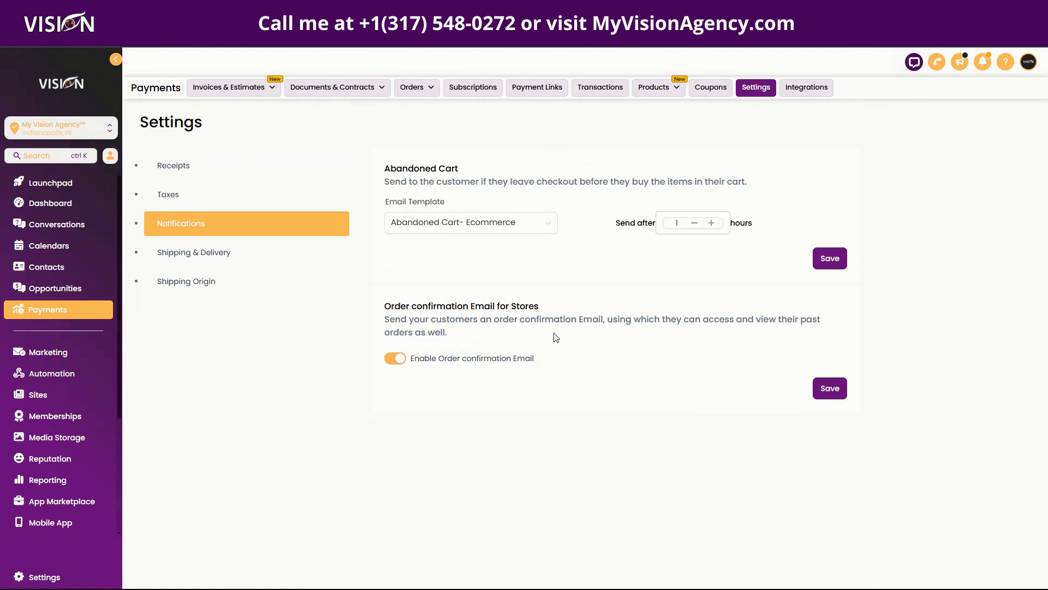
- Open the My Vision Agency Shop store's Thank you! page for editing and return the customer account to its orders list
click(44, 400)
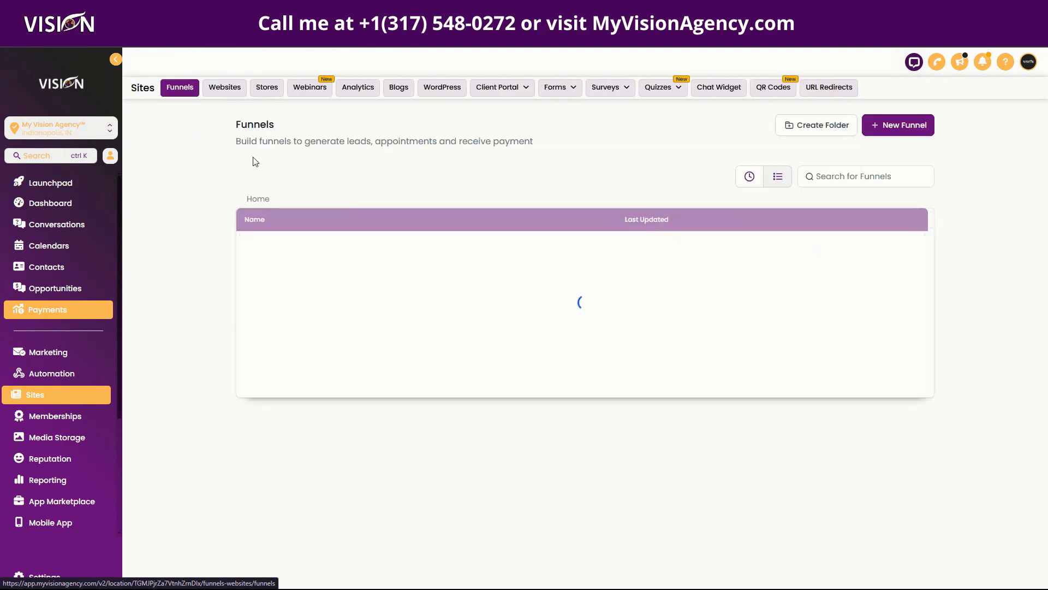
click(273, 90)
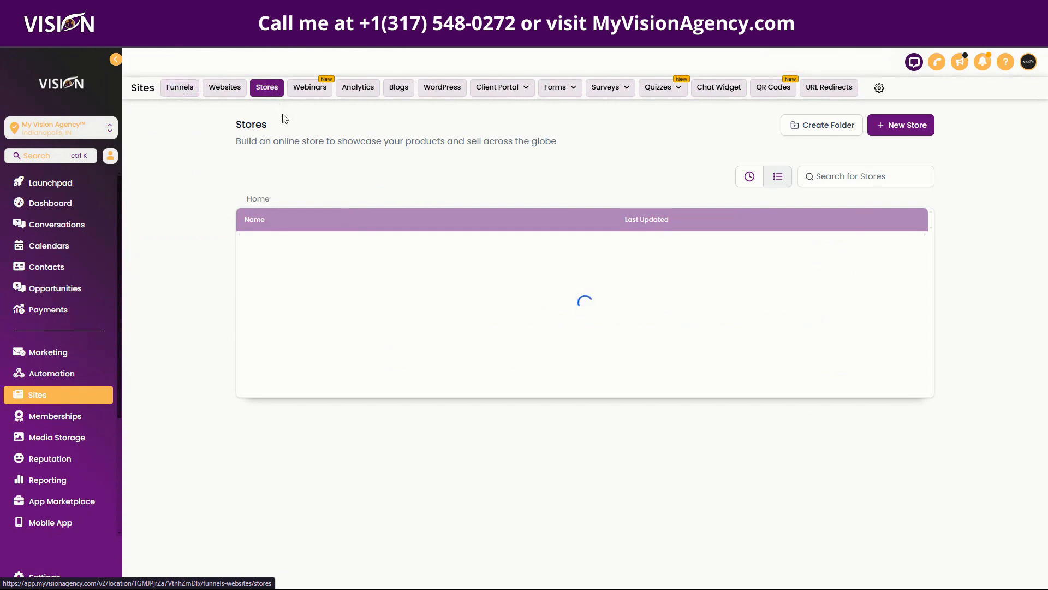
click(283, 281)
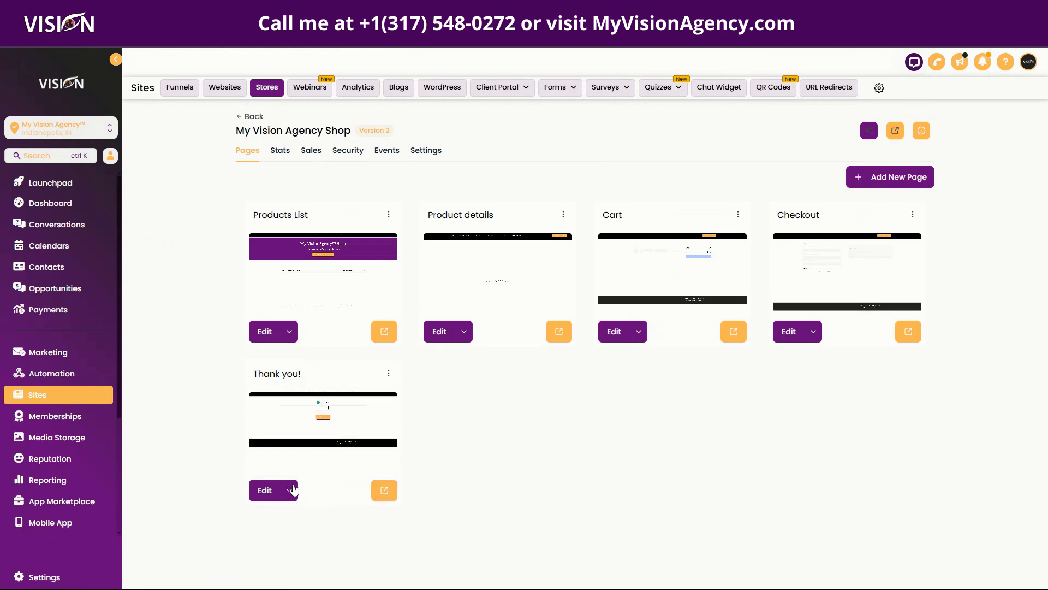
click(290, 490)
click(306, 466)
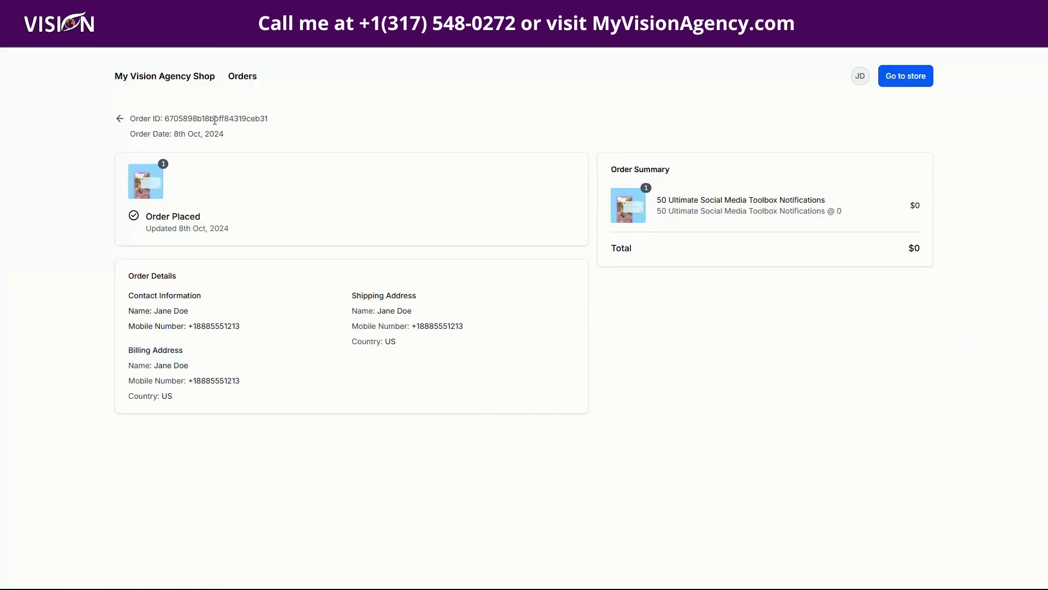
click(119, 118)
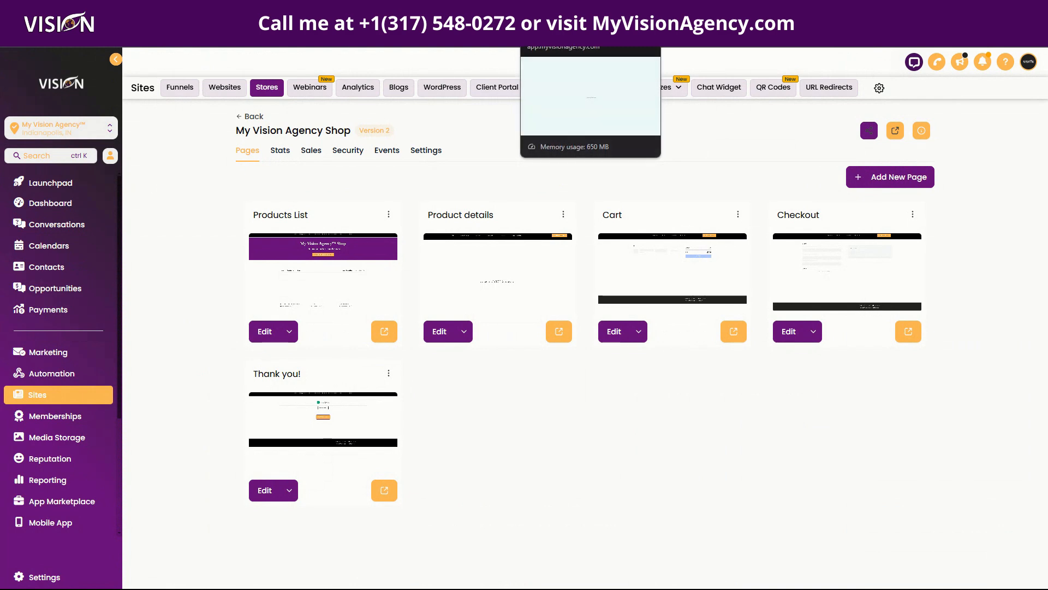
click(551, 11)
- Examine the Thank you! page's order summary, Continue Shopping Text and Go To Account button
scroll(426, 312, down, 1)
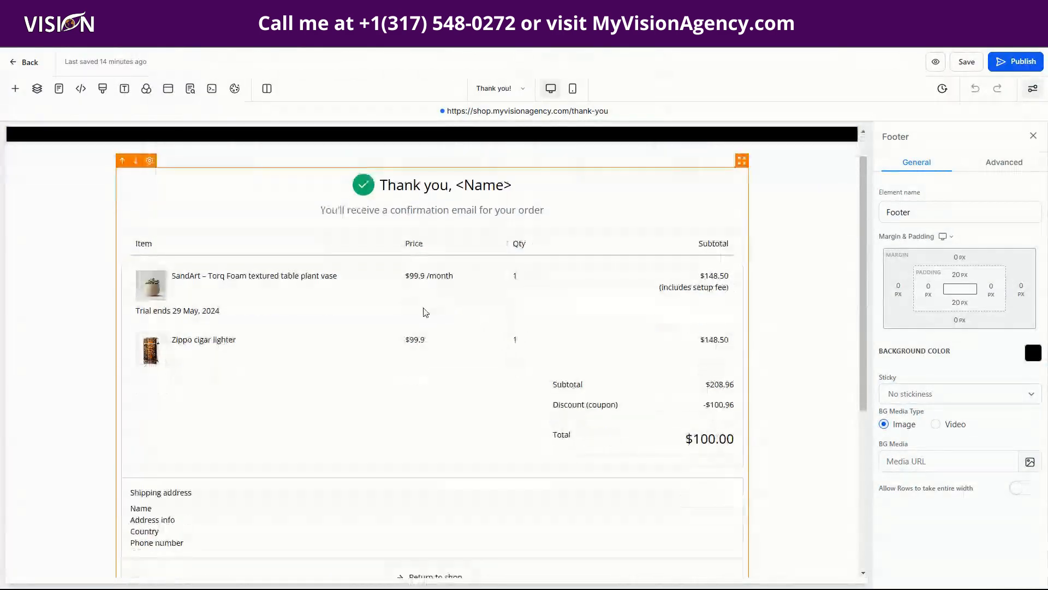
scroll(426, 312, down, 3)
scroll(492, 305, up, 3)
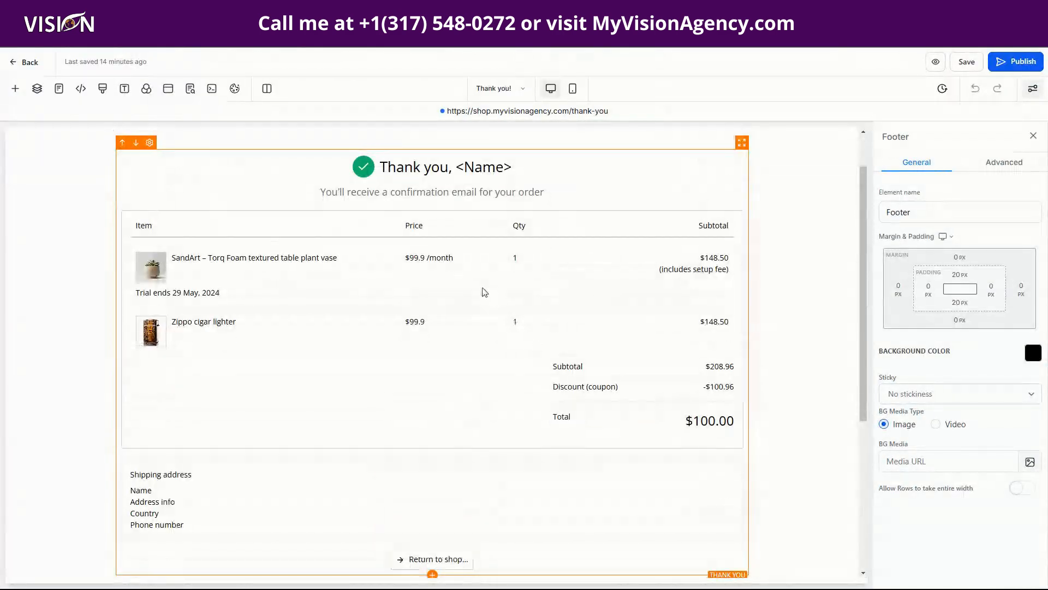
scroll(460, 288, down, 1)
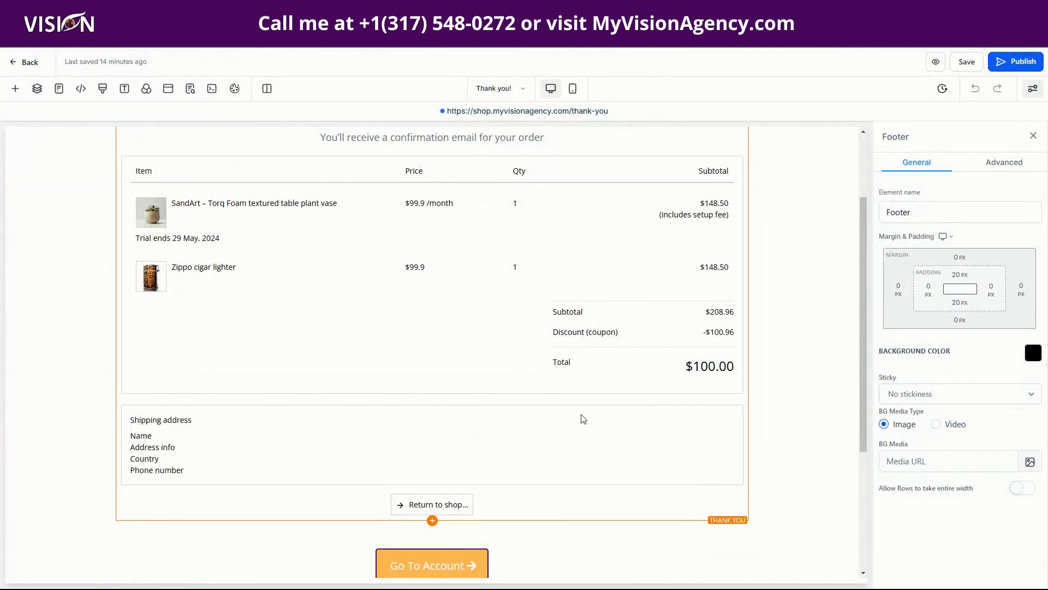
scroll(580, 417, down, 2)
click(451, 394)
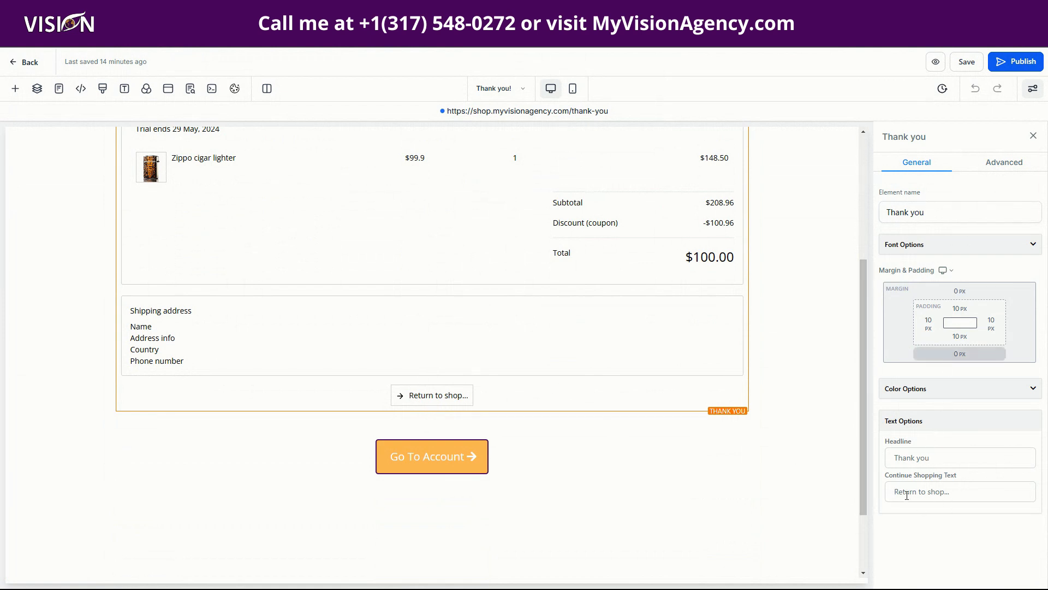
drag(896, 493, 961, 488)
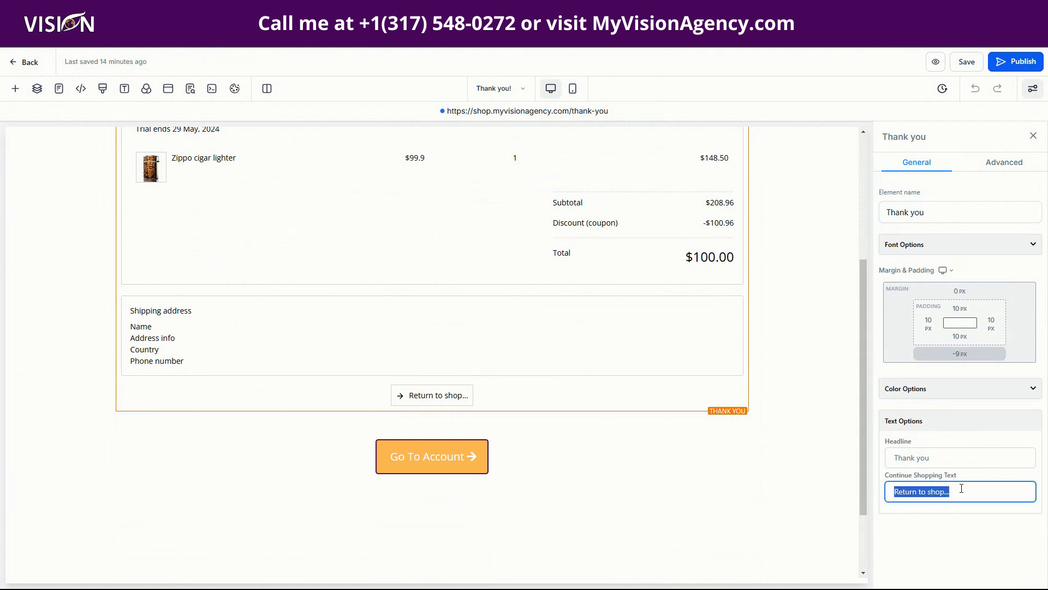
click(456, 400)
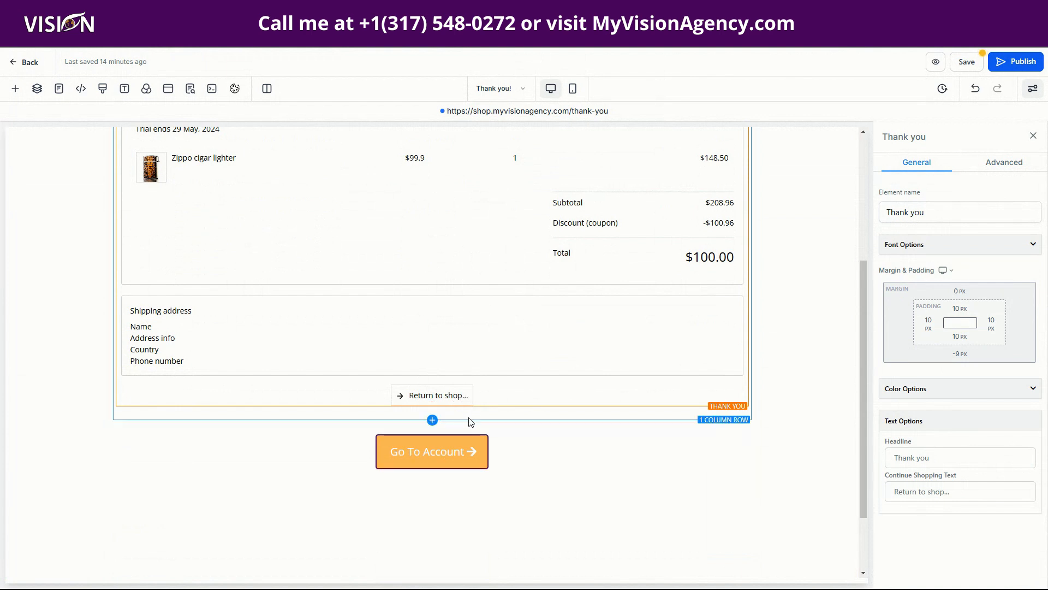
click(454, 451)
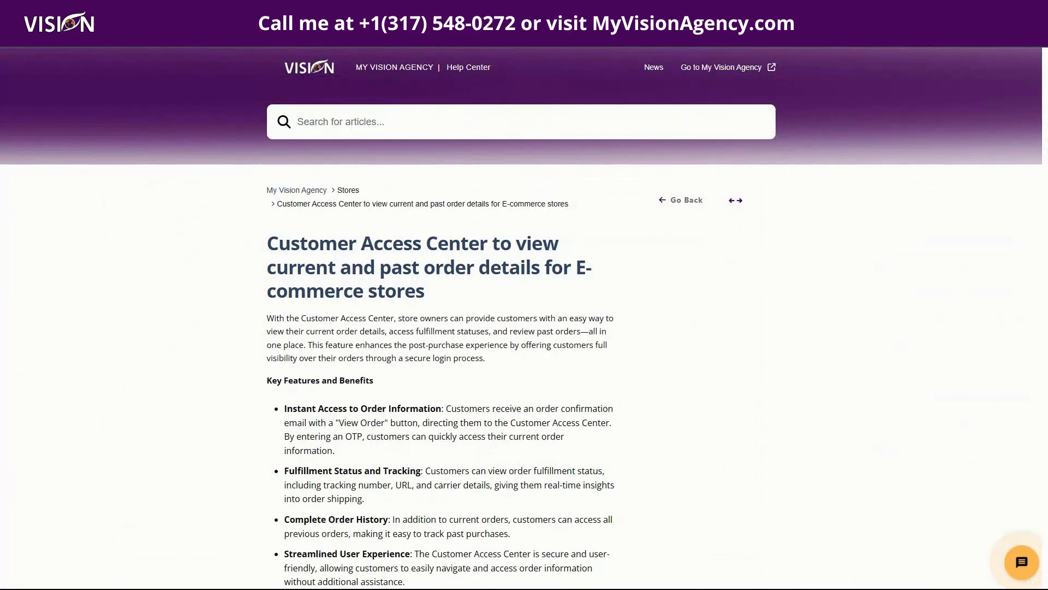
- Read the Help Center article on the Customer Access Center, focusing on the direct store account orders URL
scroll(623, 472, down, 9)
scroll(613, 472, down, 13)
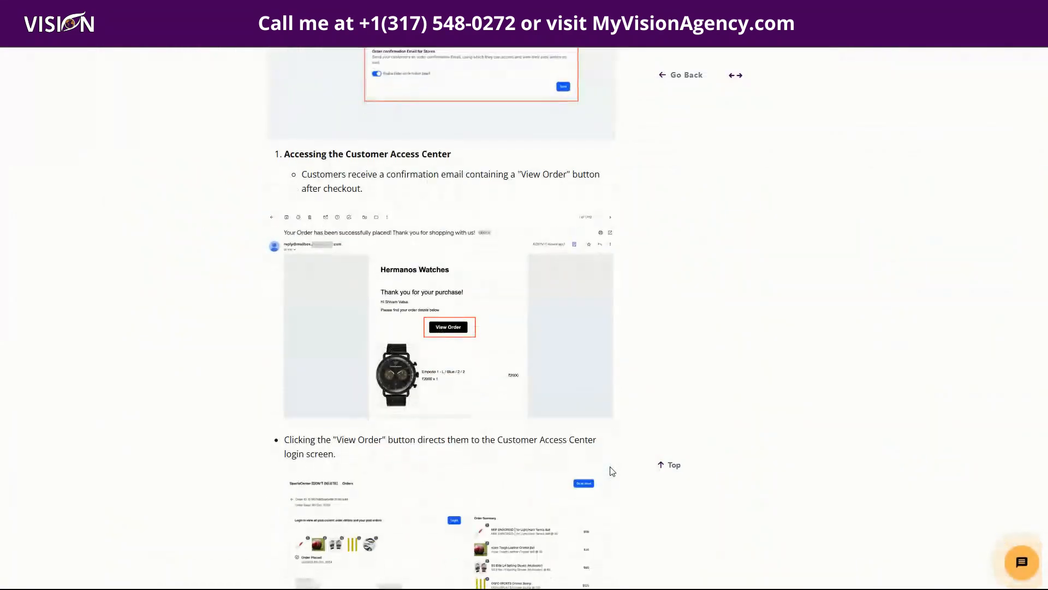
scroll(612, 472, down, 6)
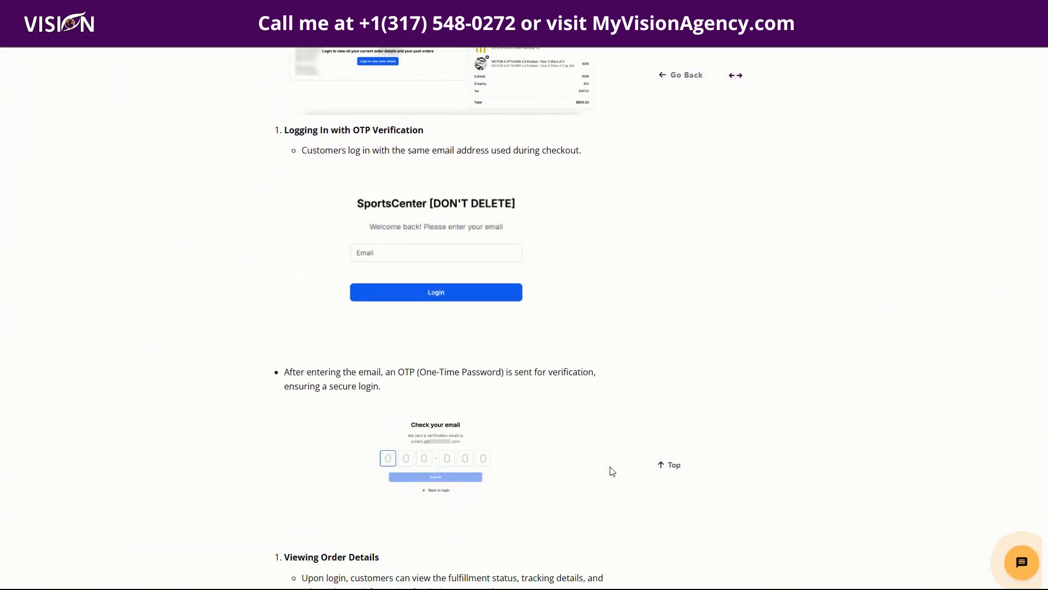
scroll(612, 472, down, 10)
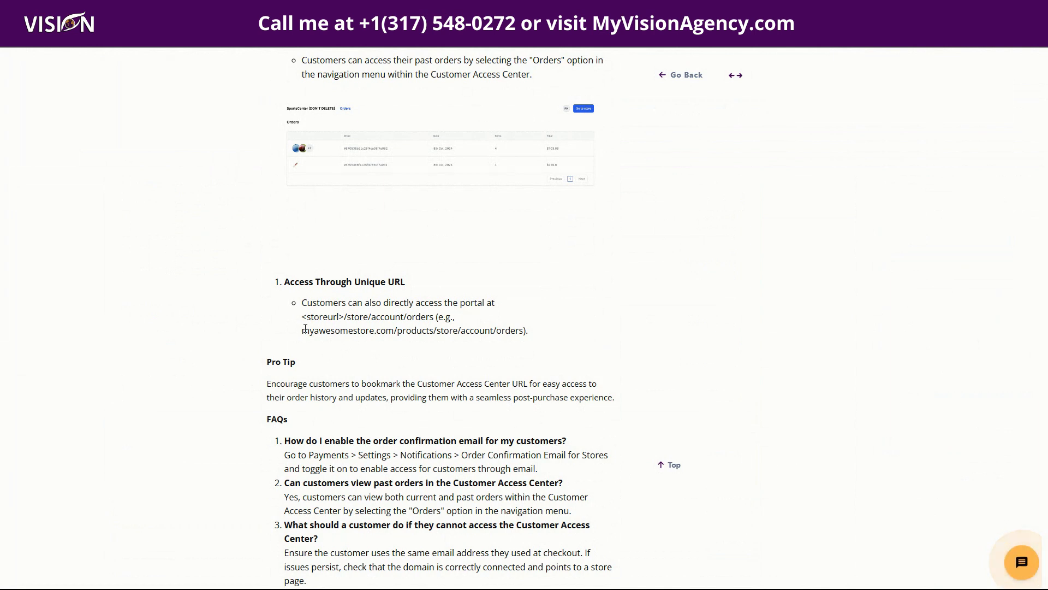
drag(304, 331, 392, 333)
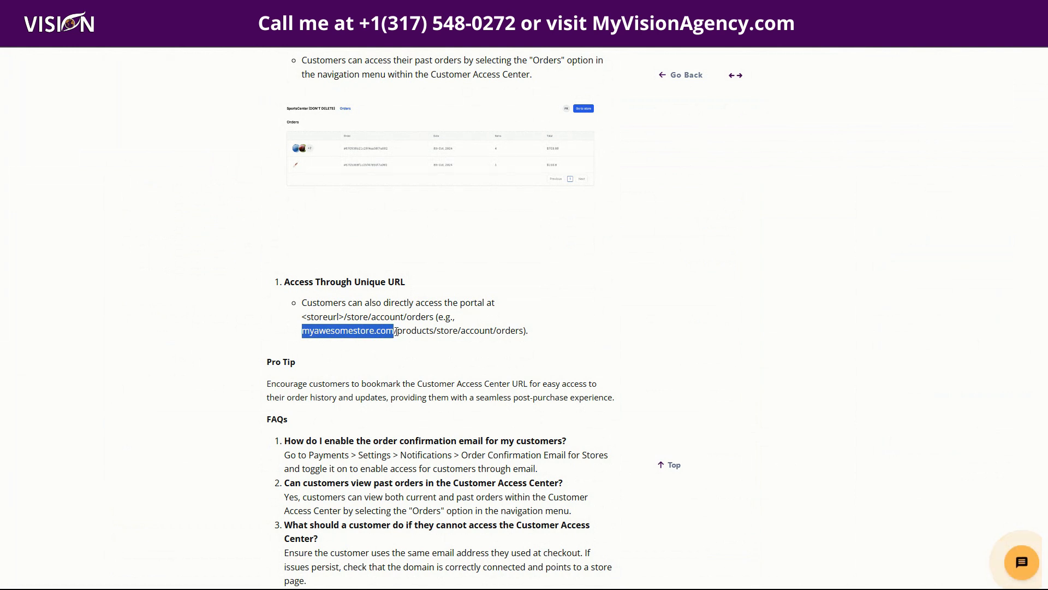
click(394, 332)
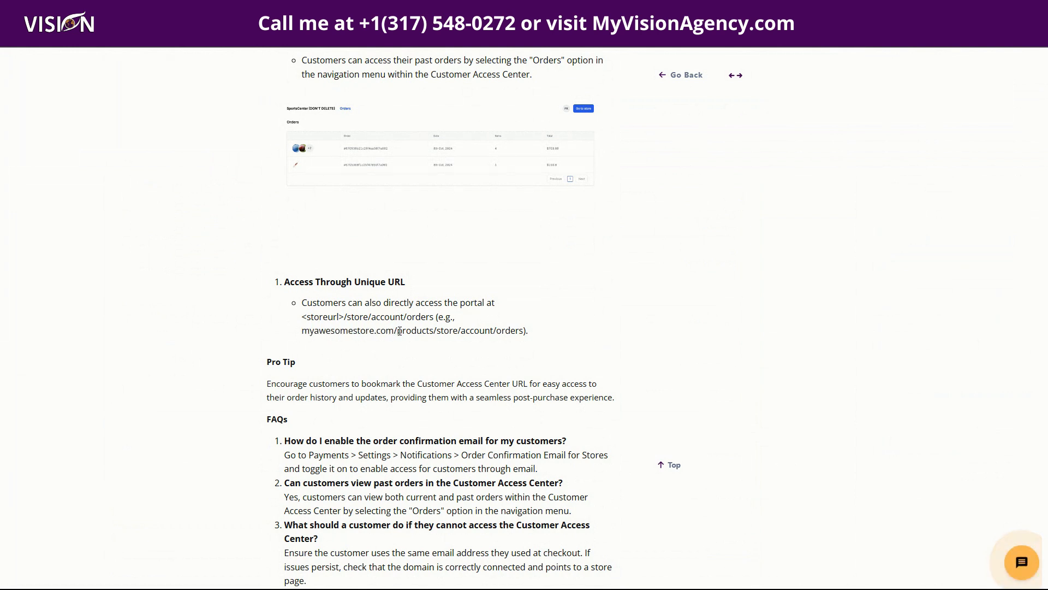
drag(394, 331, 524, 332)
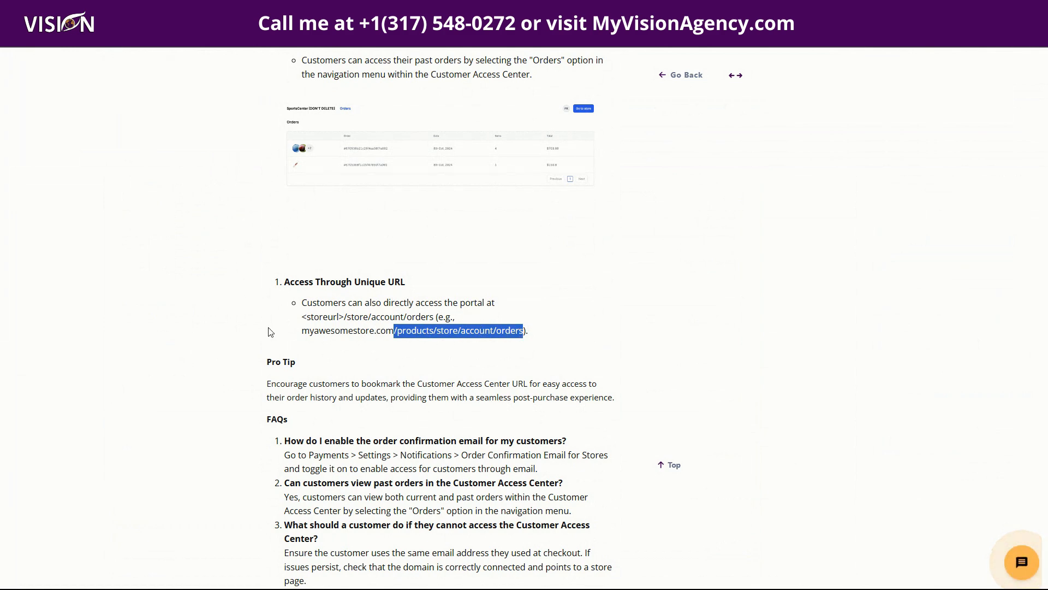
click(397, 332)
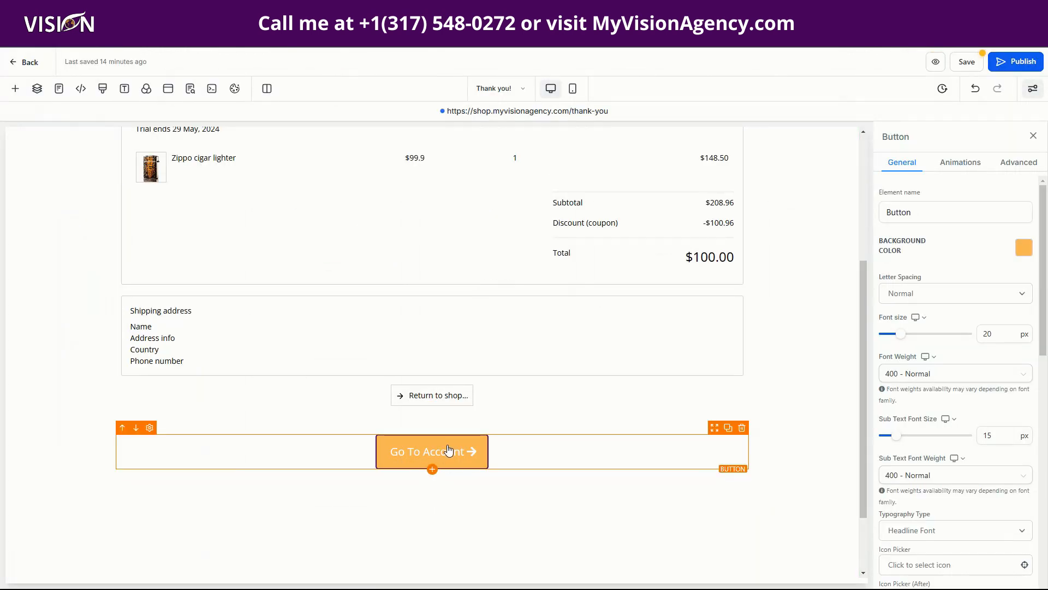
scroll(997, 464, down, 2)
scroll(996, 464, down, 10)
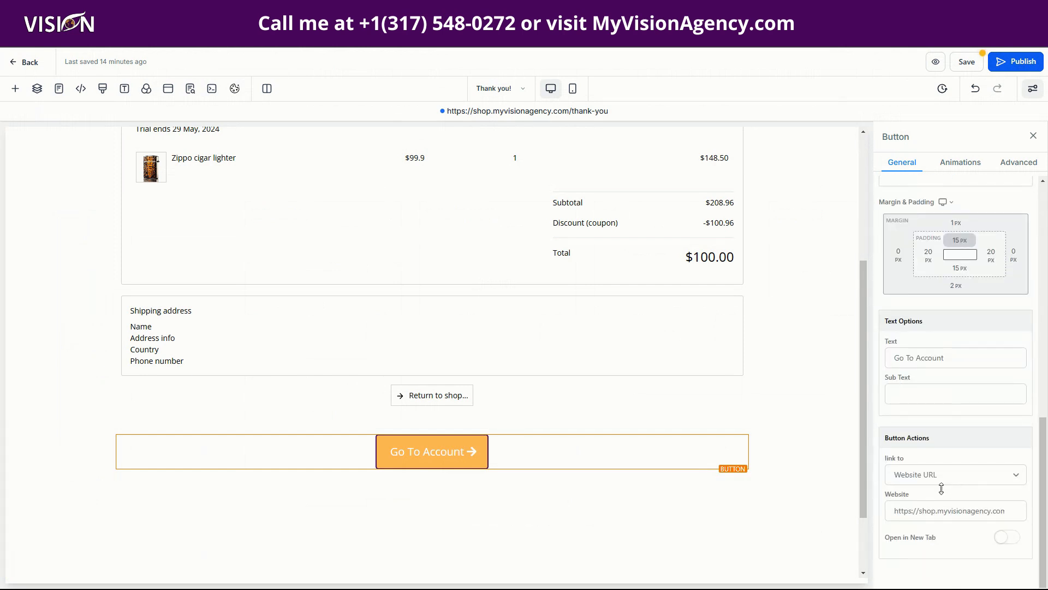
click(893, 510)
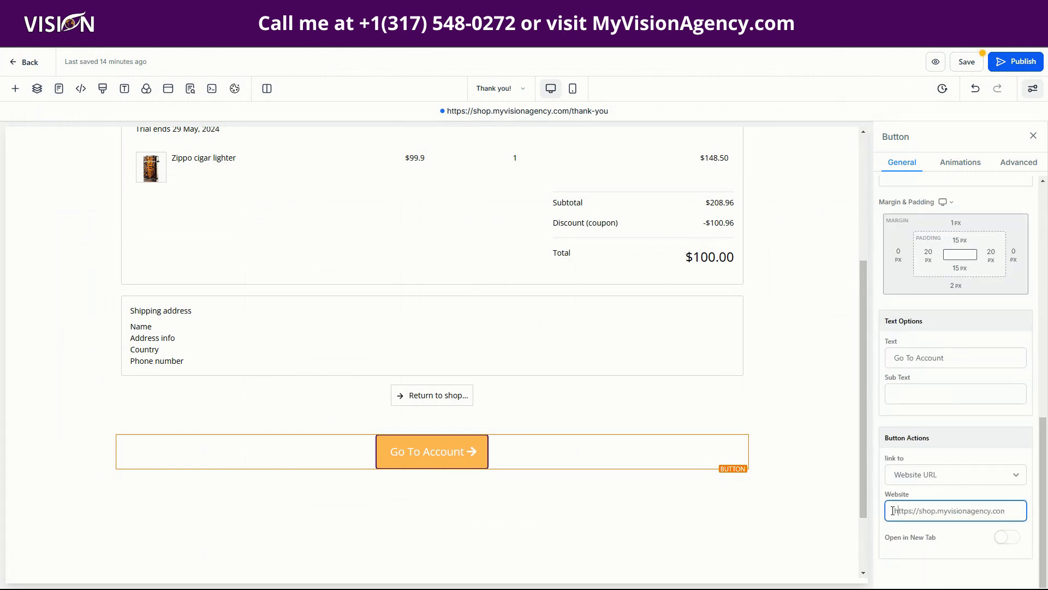
key(End)
text(/store/account/orders)
mouse_move(435, 454)
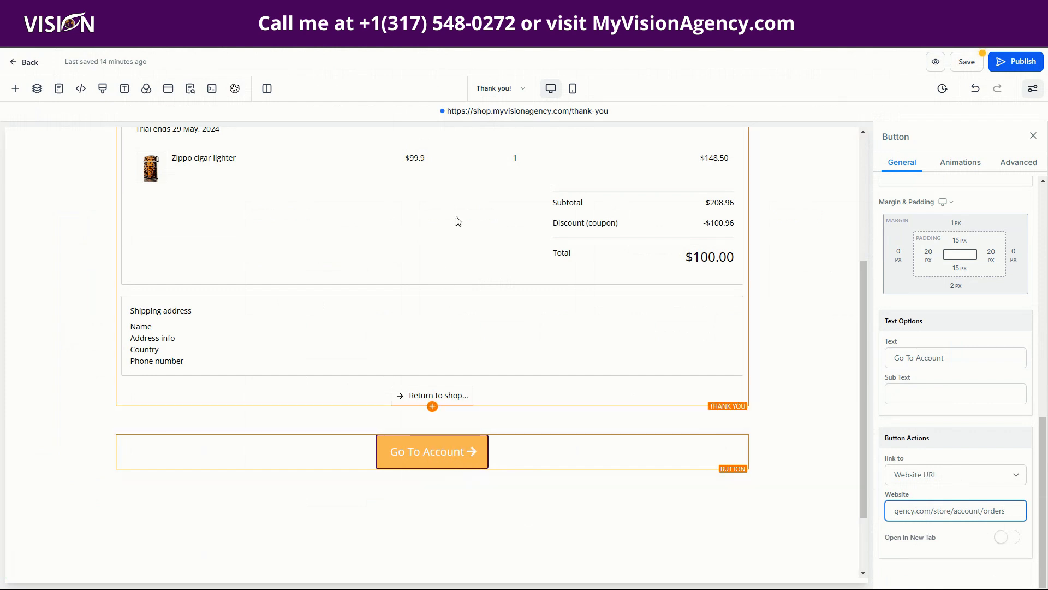
- Inspect the website URL configured for the Account item in the header's navigation menu, then close its configuration
scroll(485, 432, up, 1)
scroll(485, 454, up, 5)
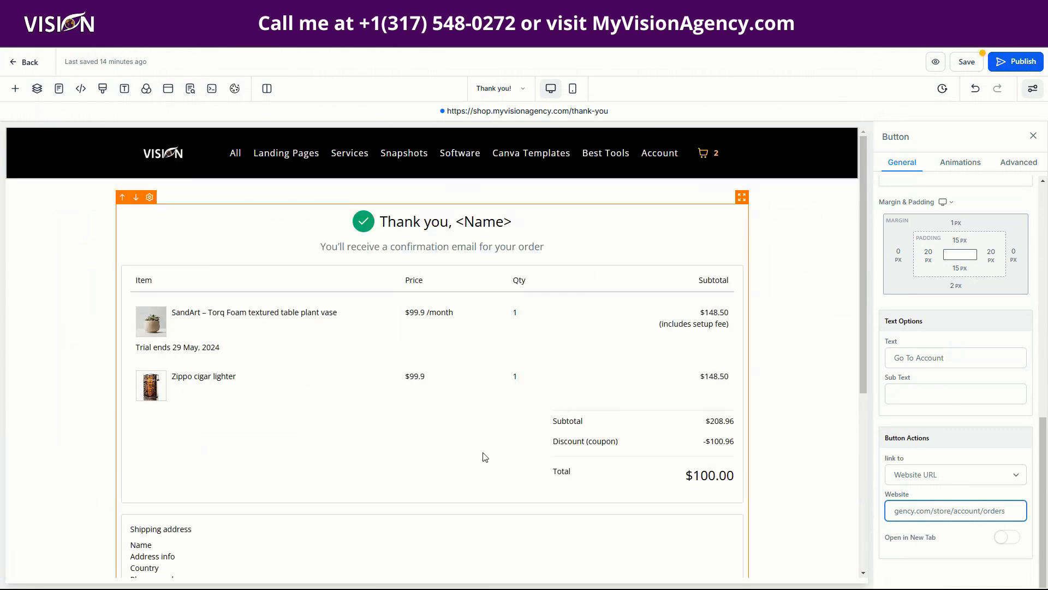
click(649, 157)
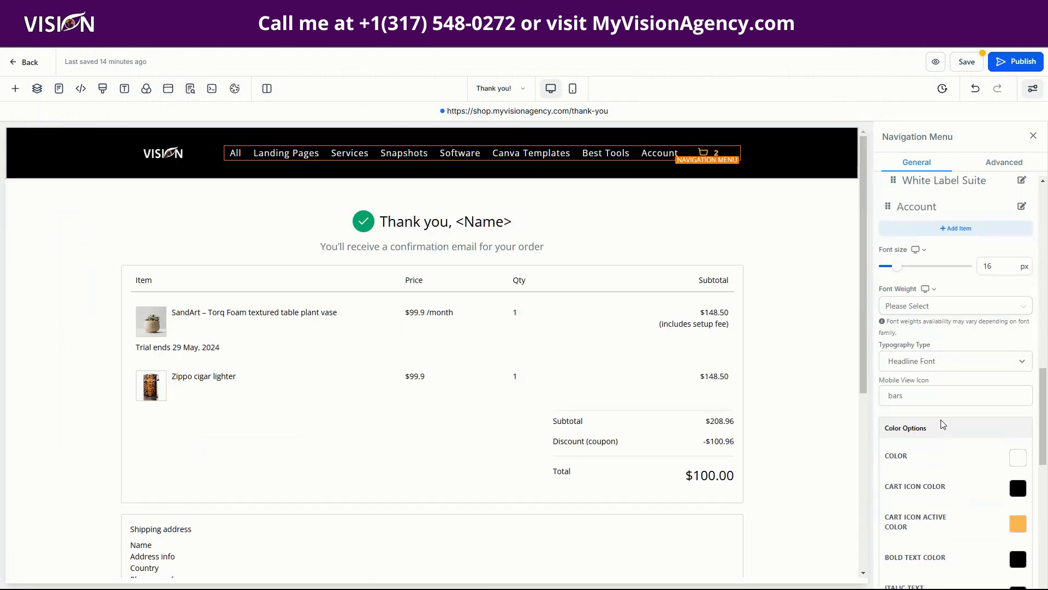
scroll(943, 424, up, 4)
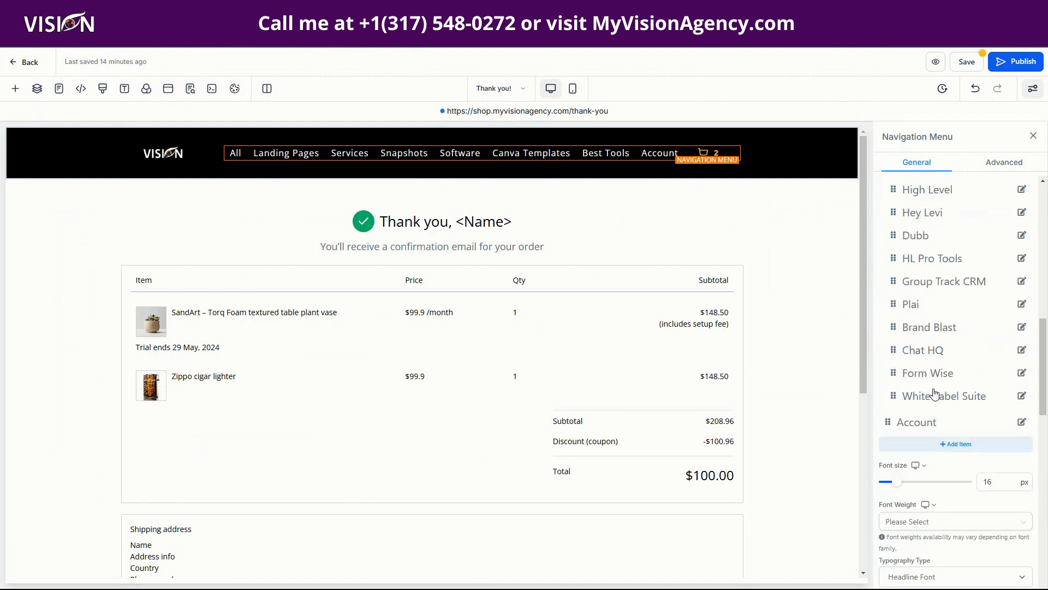
click(1021, 425)
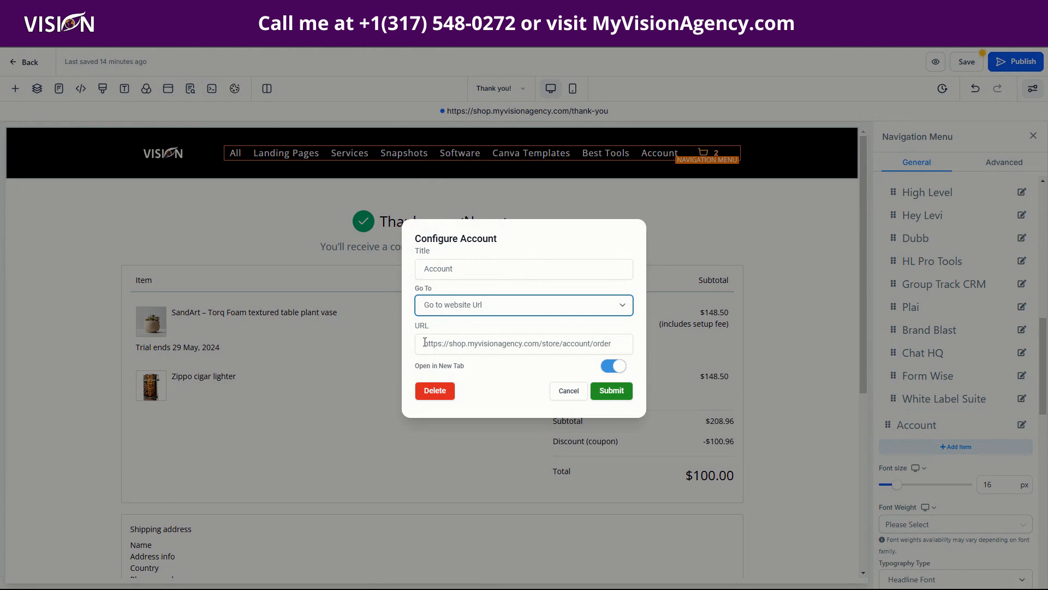
drag(425, 343, 629, 340)
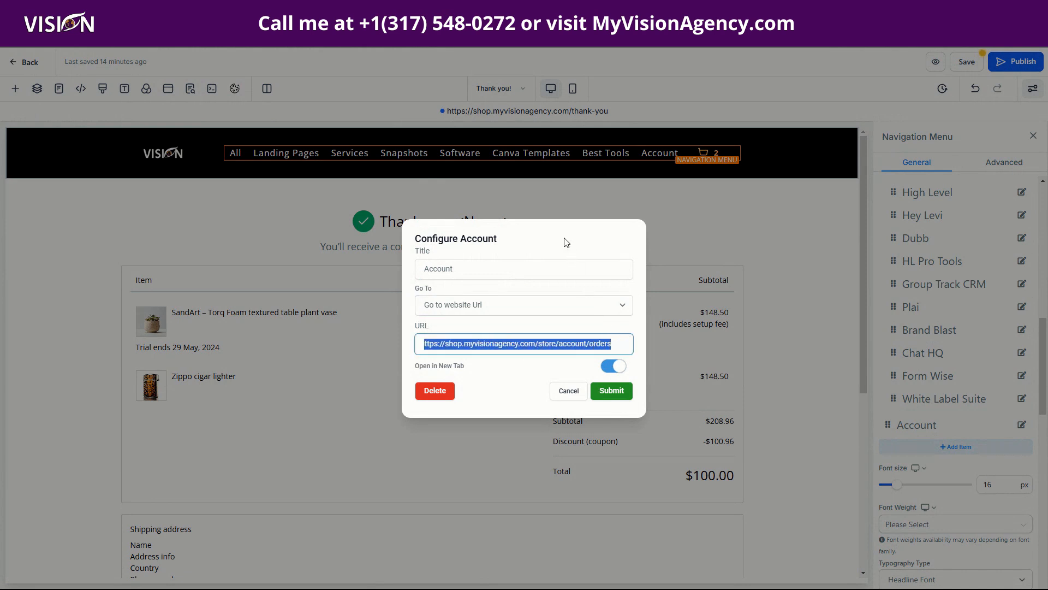
click(548, 208)
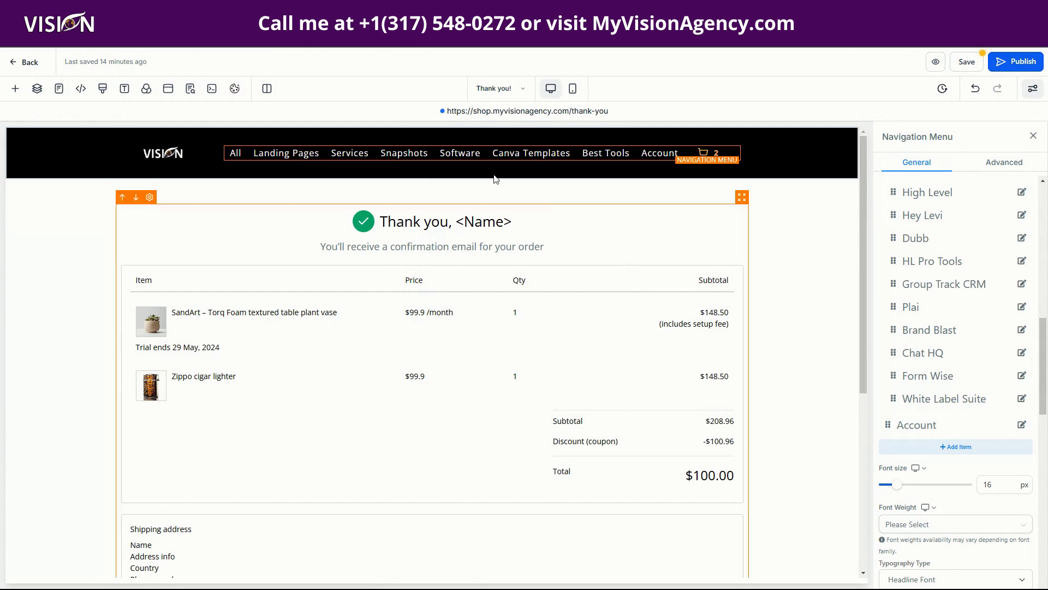
- Return to the Orders page of the My Vision Agency Shop customer account
click(404, 10)
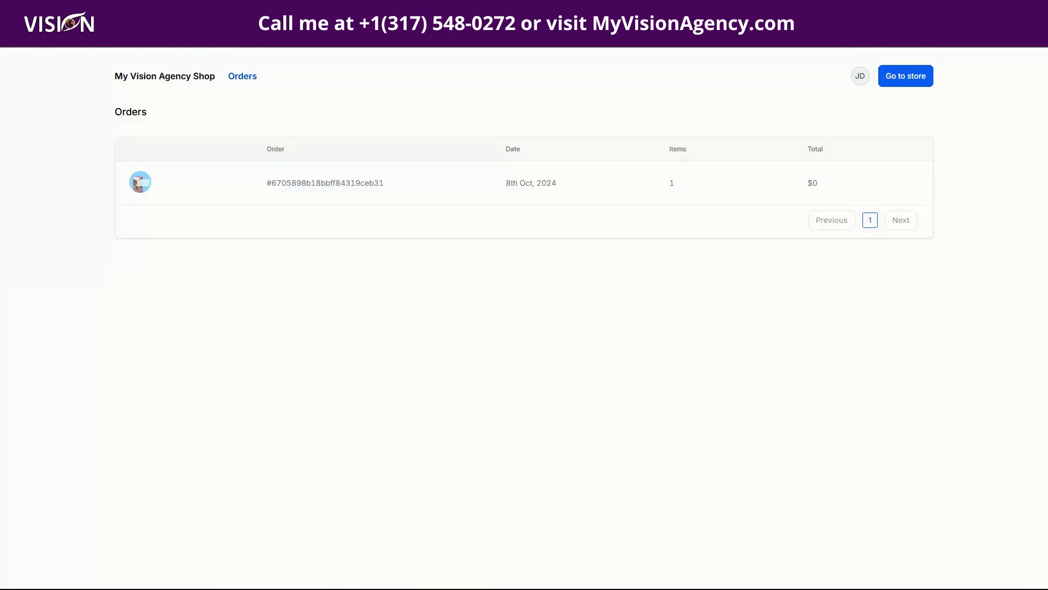
click(157, 75)
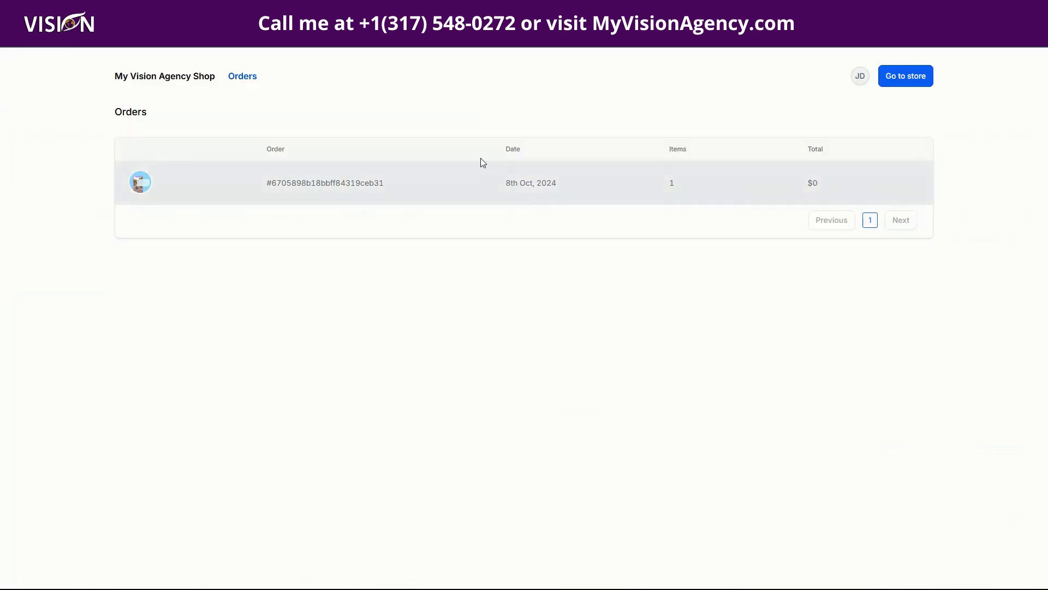
- View the details of the 8th Oct, 2024 order, including its summary and contact information, then return to the orders list
click(284, 189)
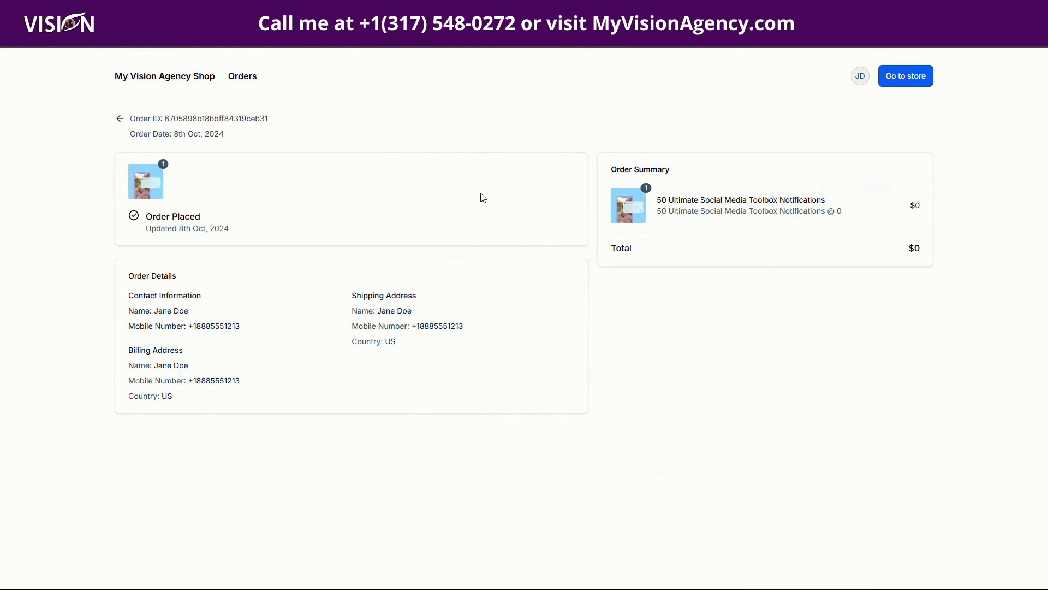
click(121, 120)
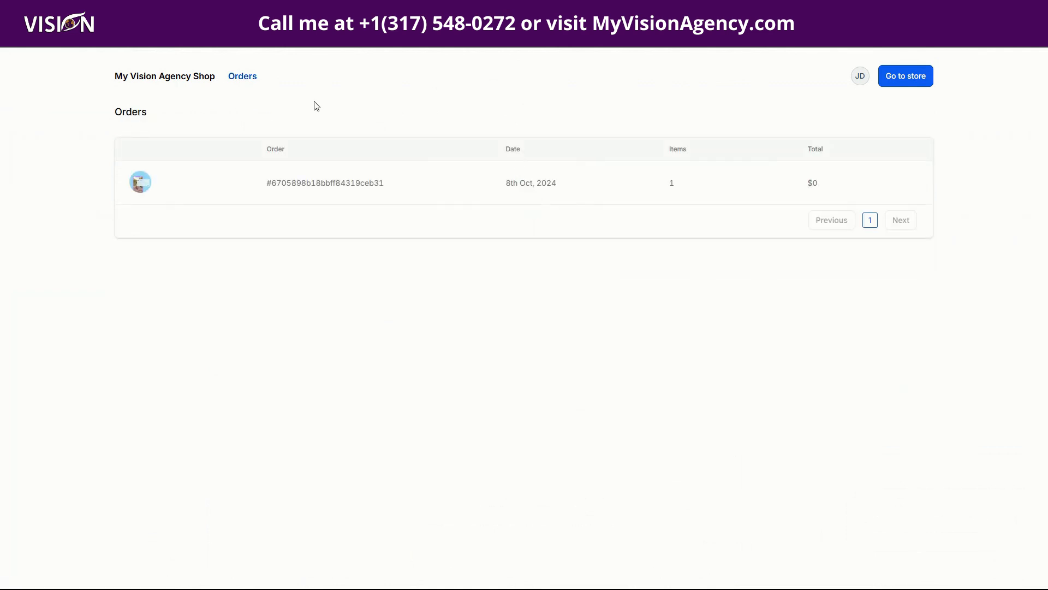
drag(426, 203, 413, 179)
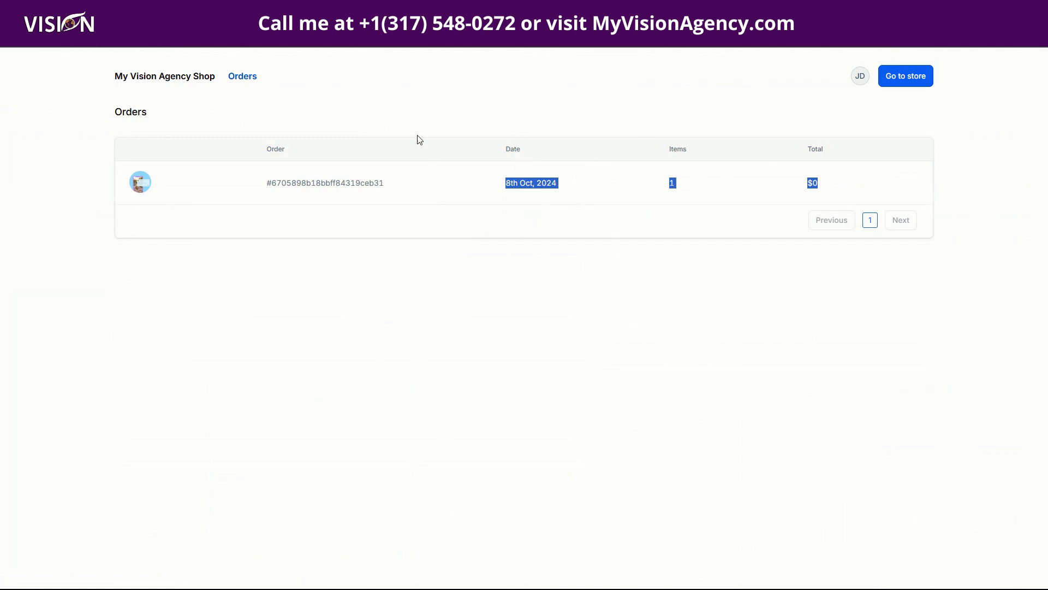
click(437, 116)
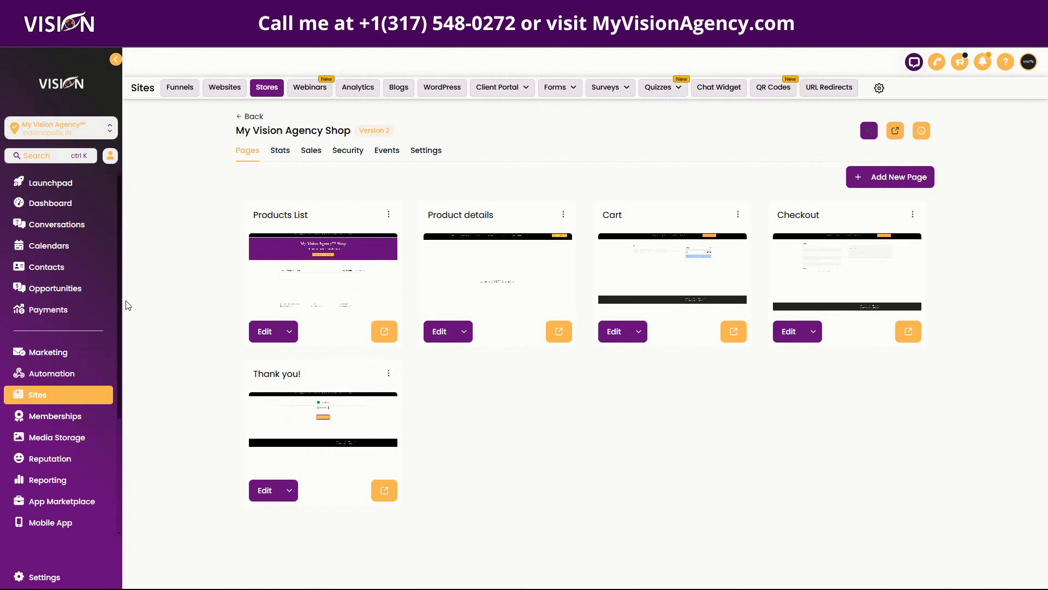
- In the agency account's Payments area, open the Test product from the products list to view its product information
click(44, 311)
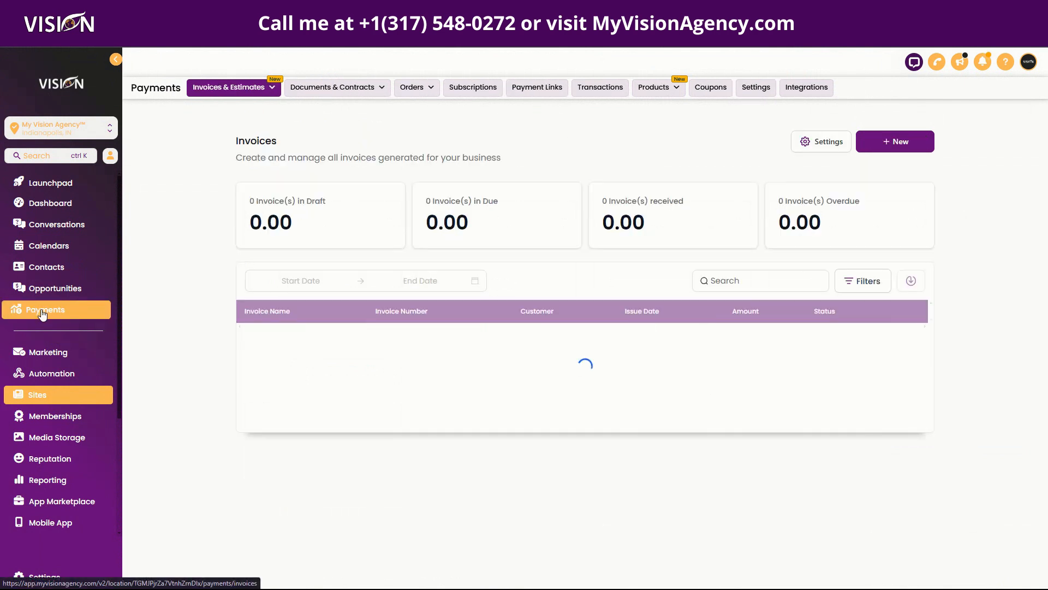
click(657, 88)
click(662, 109)
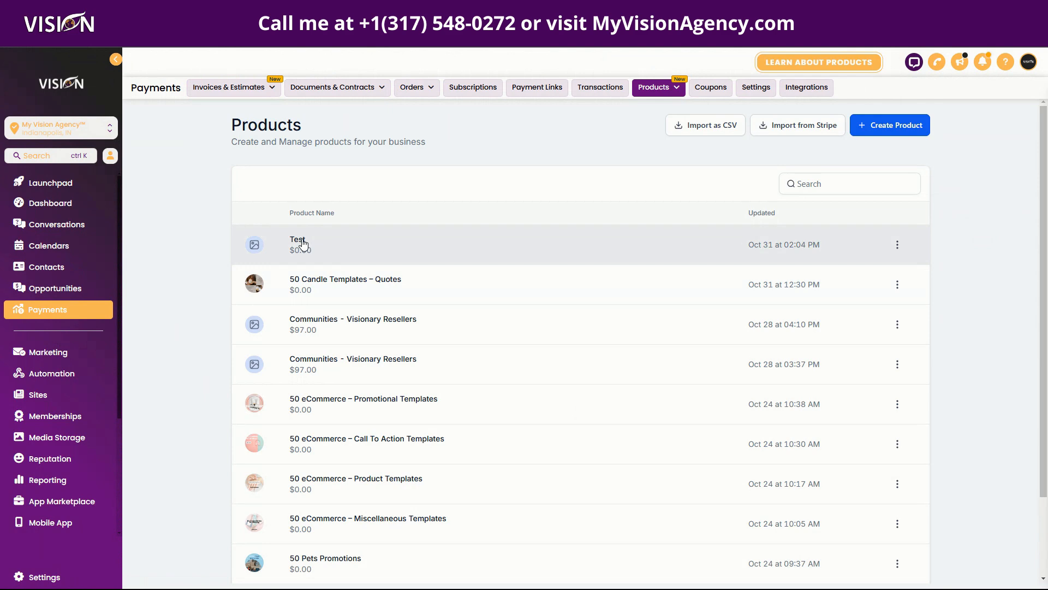
click(304, 243)
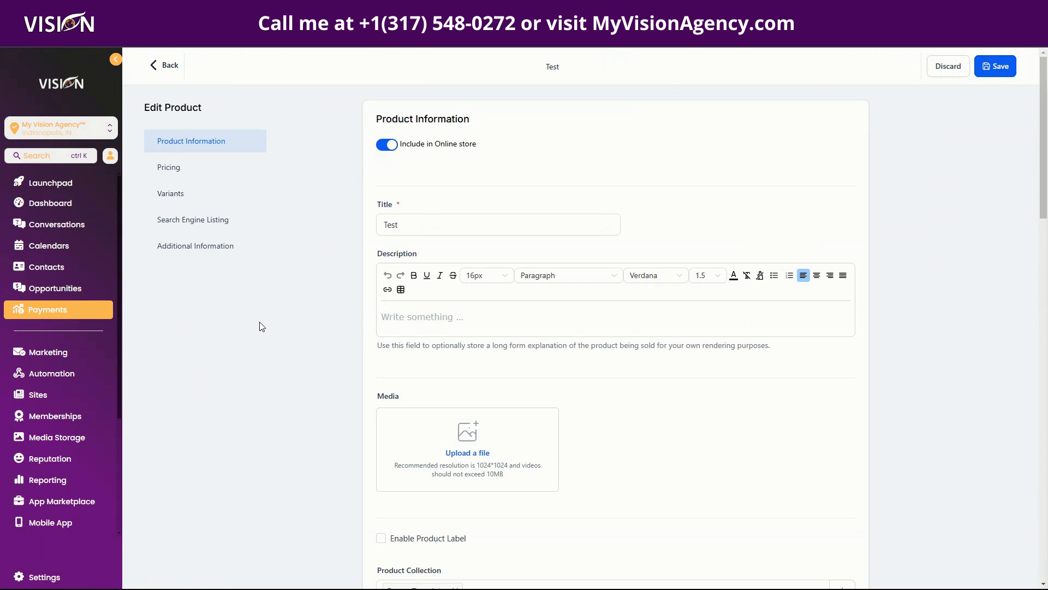
- Open the settings of the My Vision Agency Shop store and review its domain and path options
click(53, 396)
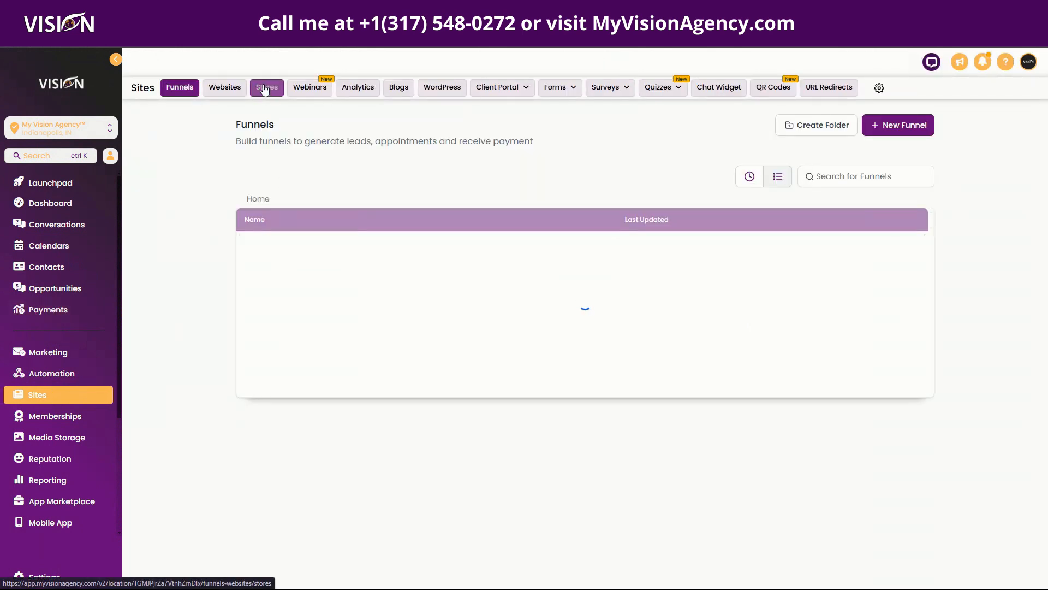
click(266, 88)
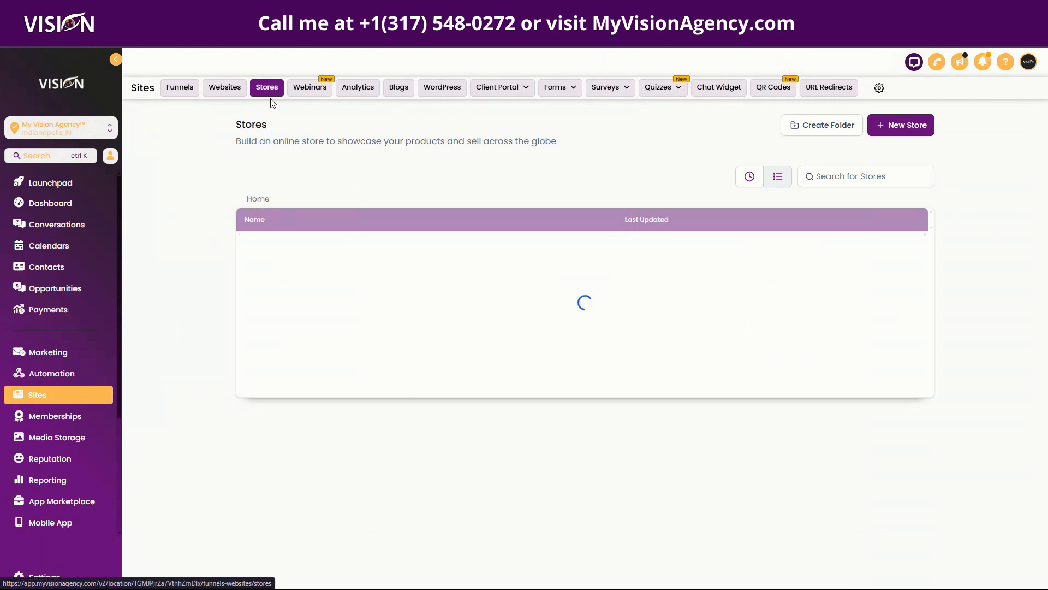
click(303, 282)
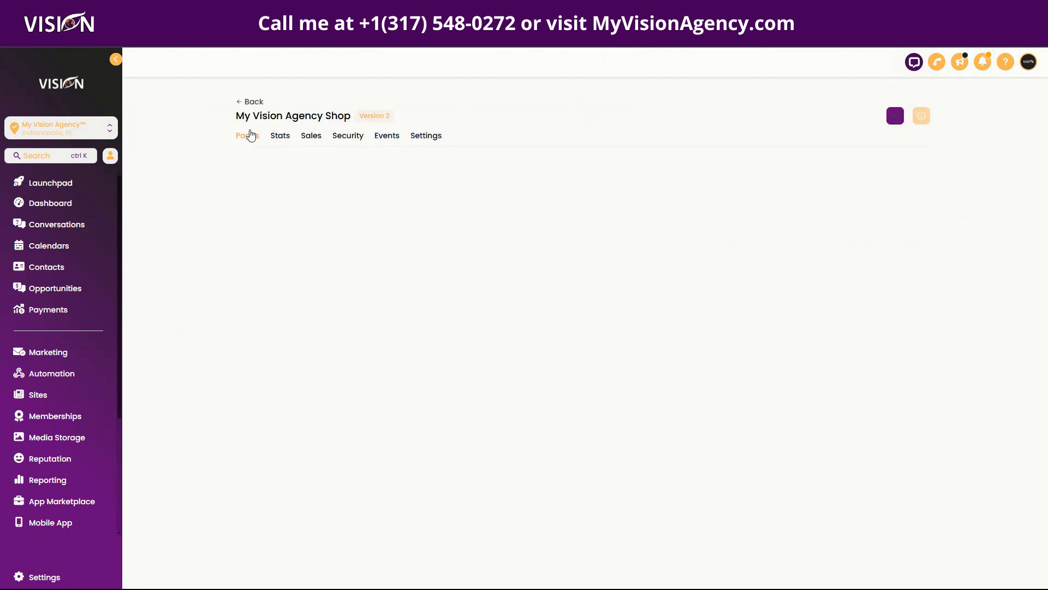
click(430, 151)
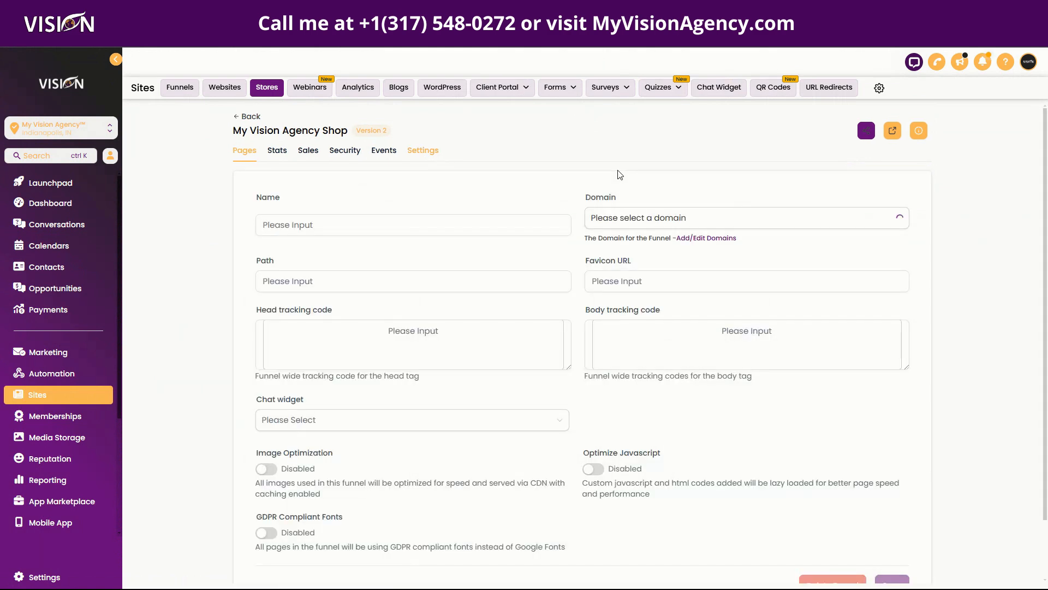
scroll(743, 360, down, 2)
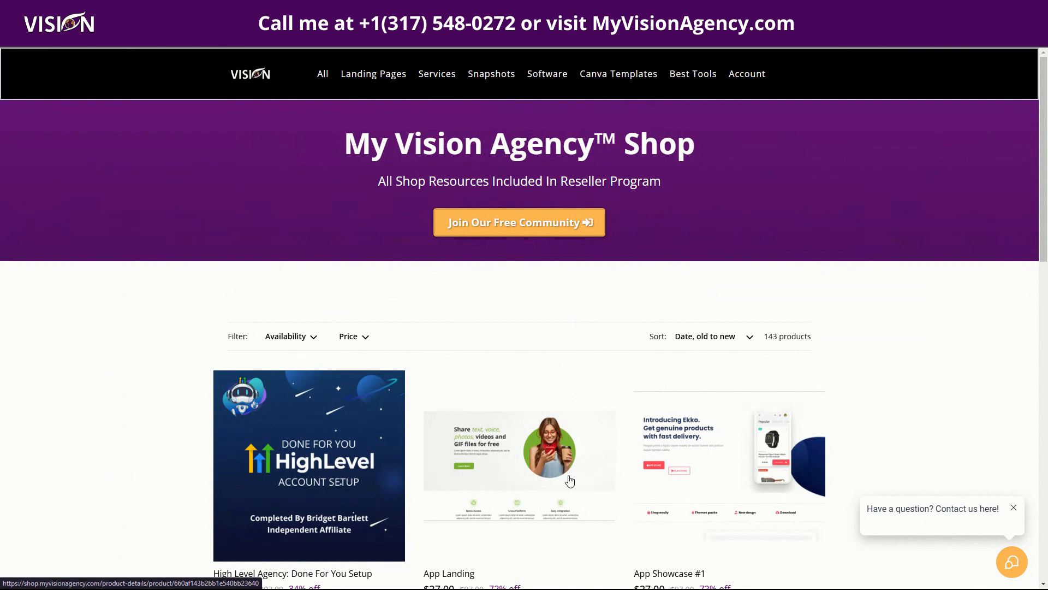
- Browse the product listings on the live My Vision Agency Shop and open the 100 Marketing Questions product
scroll(564, 480, down, 3)
scroll(564, 479, down, 1)
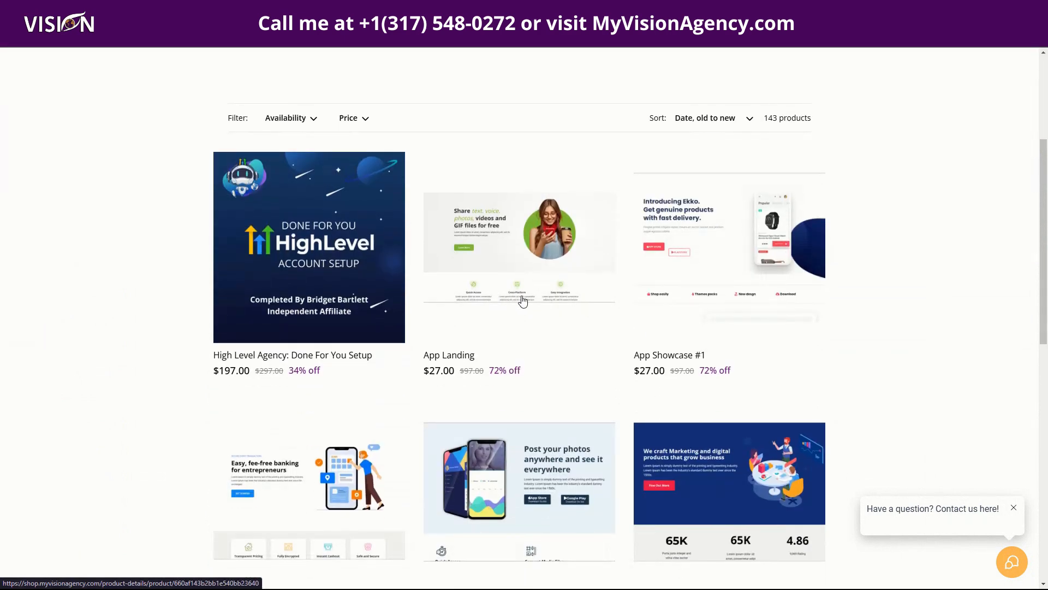
scroll(498, 306, up, 4)
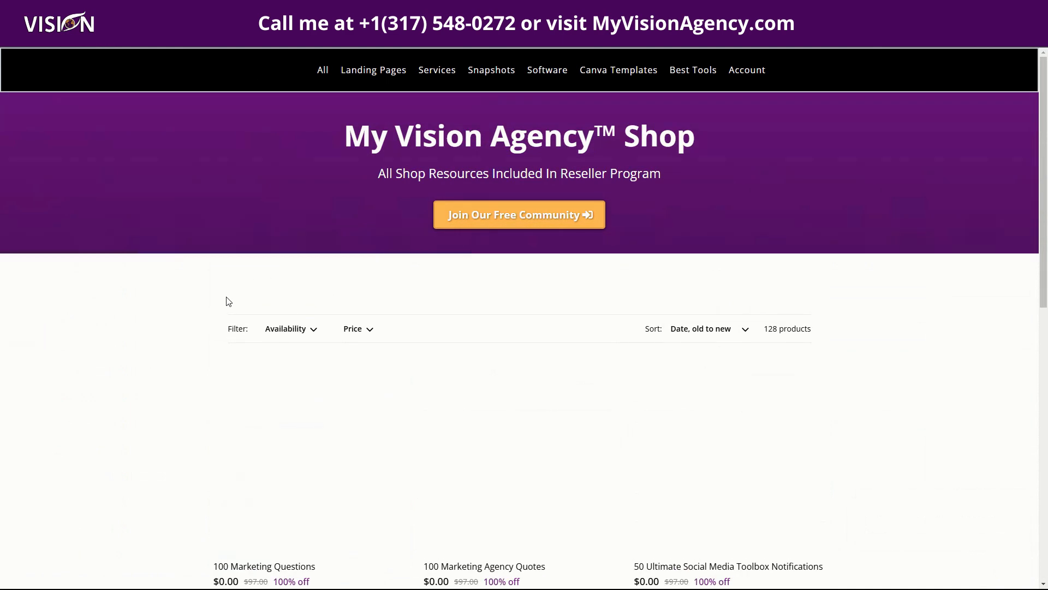
scroll(870, 403, down, 3)
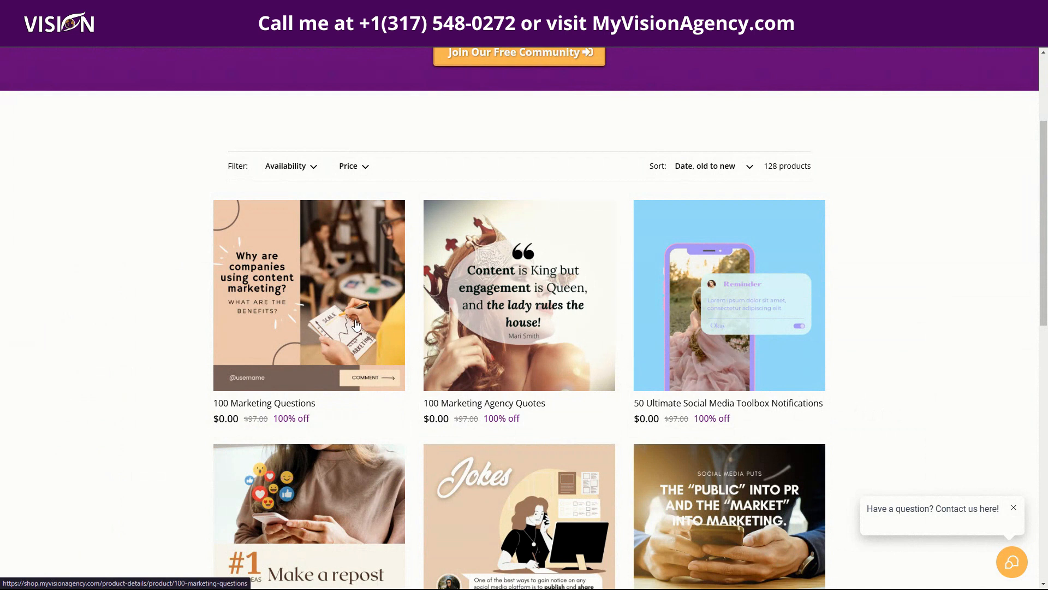
click(285, 290)
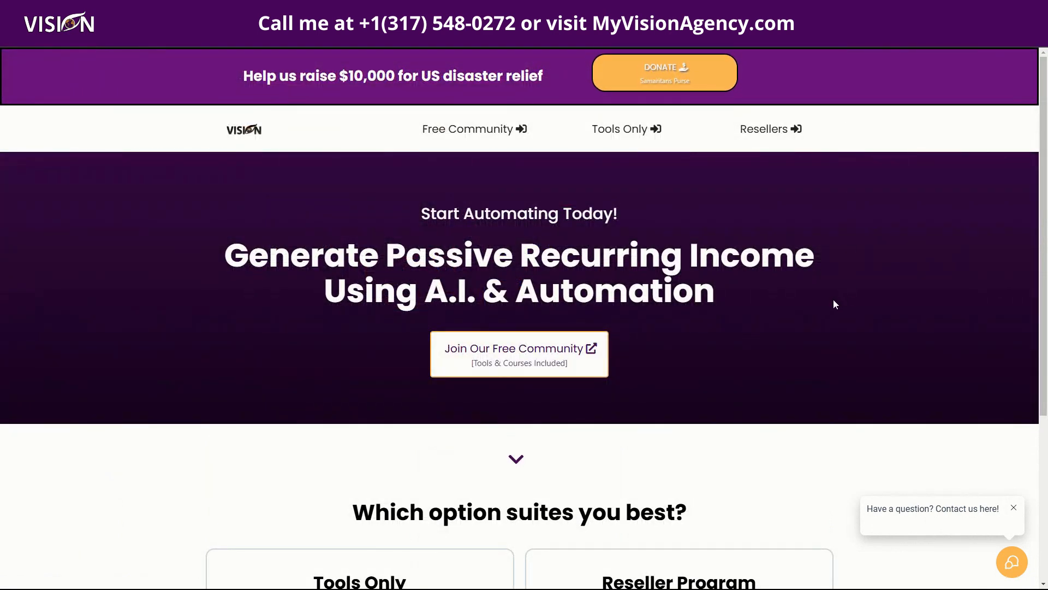
- Look over the Tools Only and Reseller Program options on the My Vision Agency website
scroll(833, 306, down, 1)
scroll(832, 306, down, 2)
scroll(803, 297, down, 3)
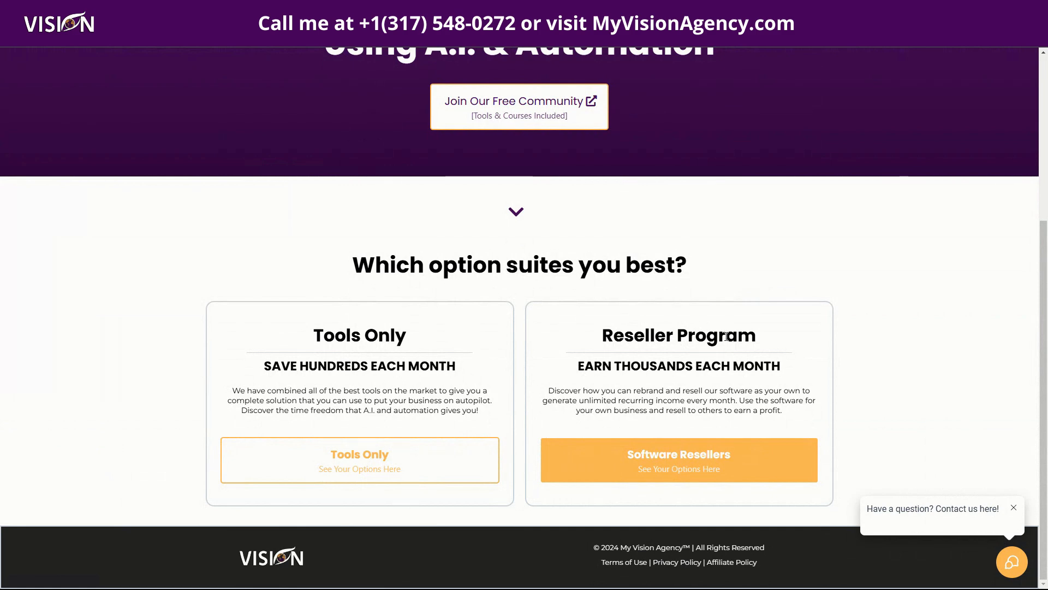
scroll(850, 346, up, 2)
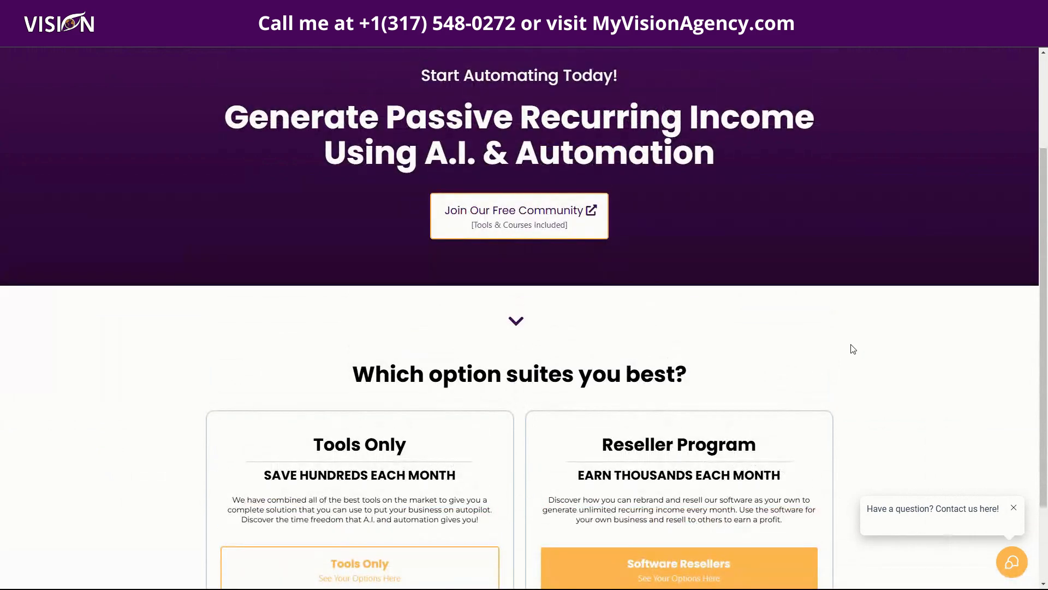